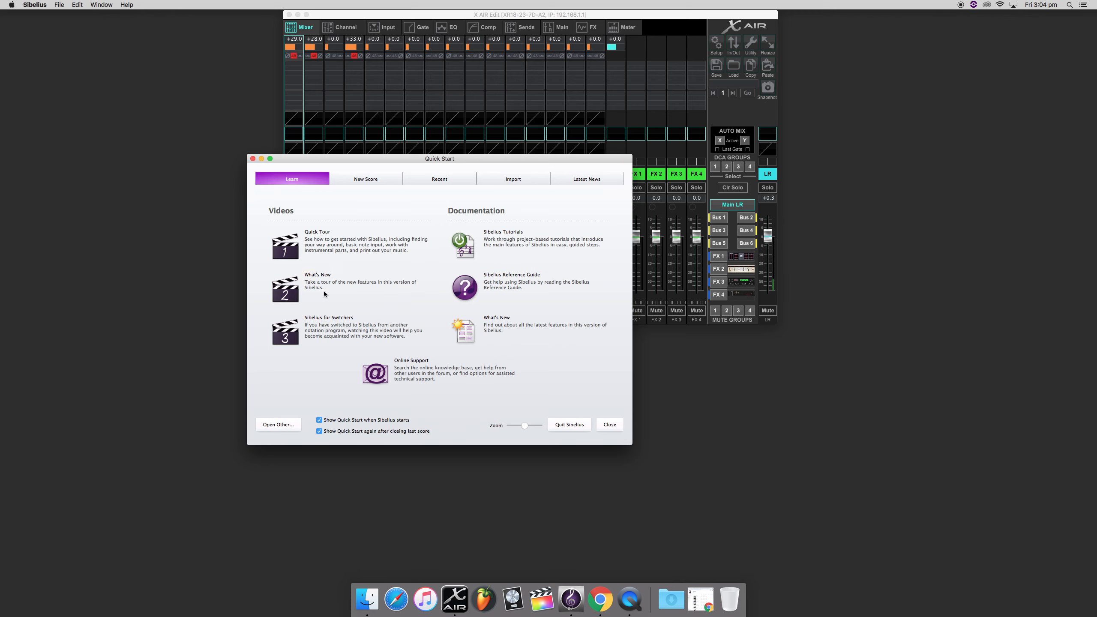
Browse the Quick Start pages and start a new score from the Brass trio template under Chamber Groups.
click(368, 180)
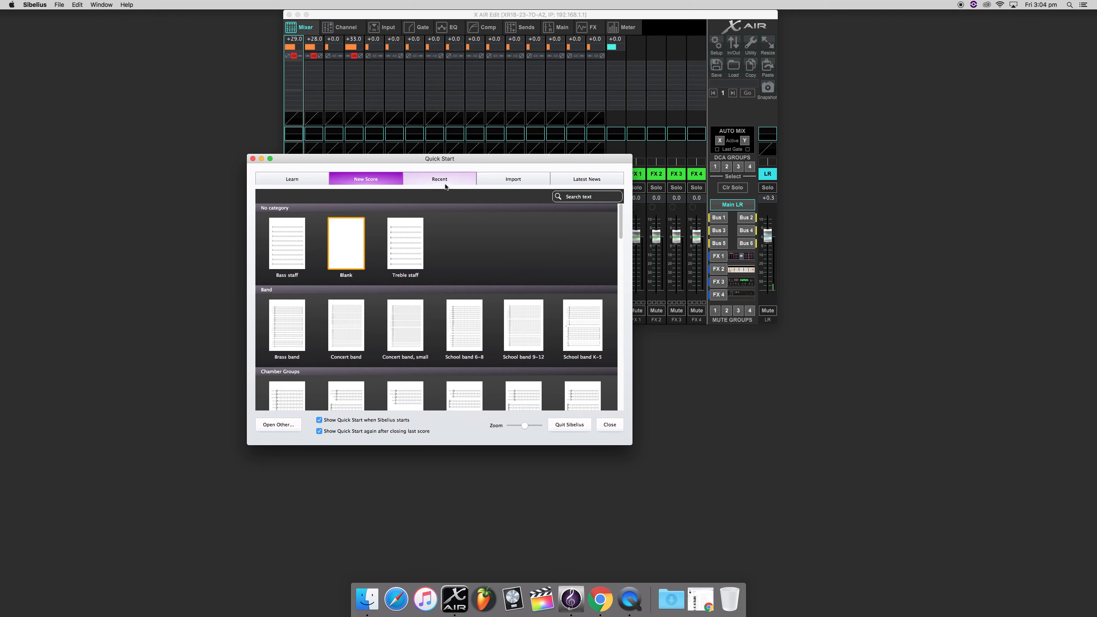
click(457, 175)
click(502, 178)
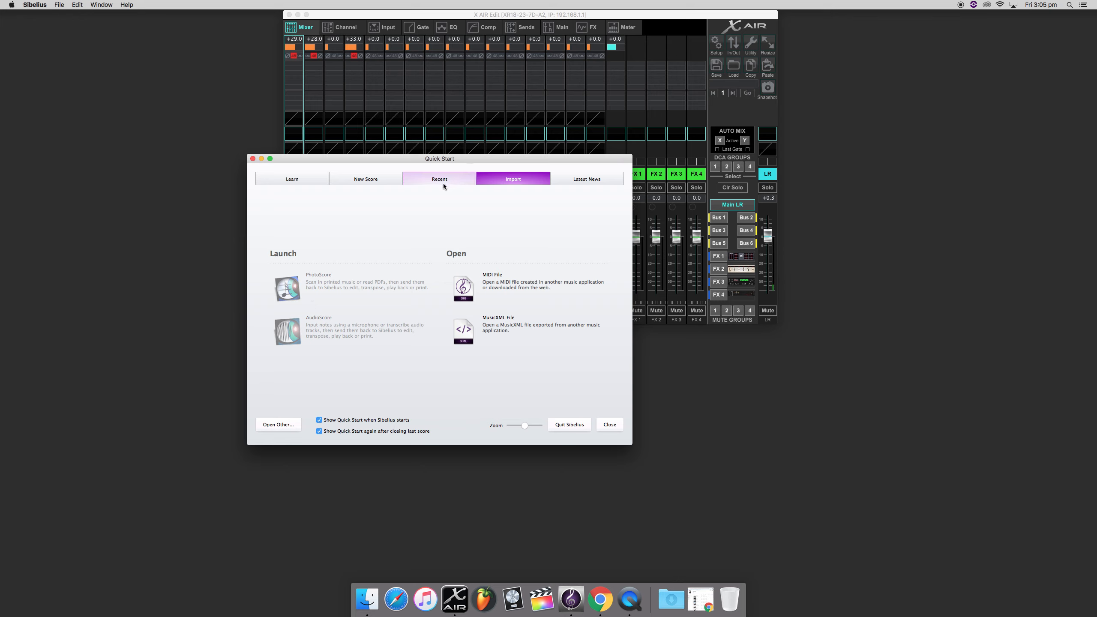
click(376, 180)
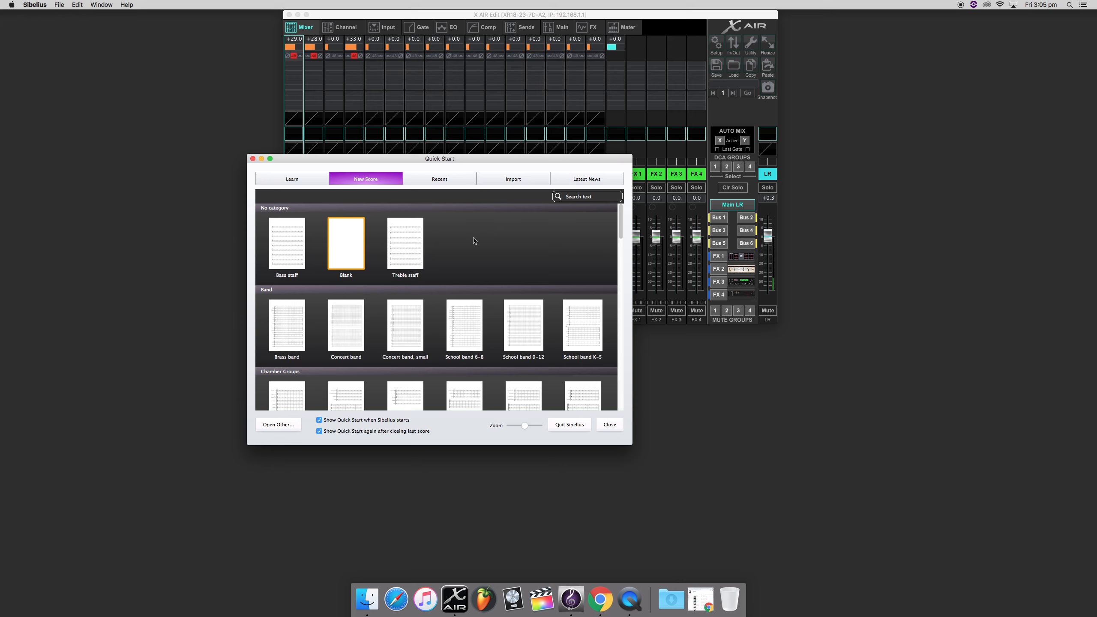
scroll(456, 264, down, 2)
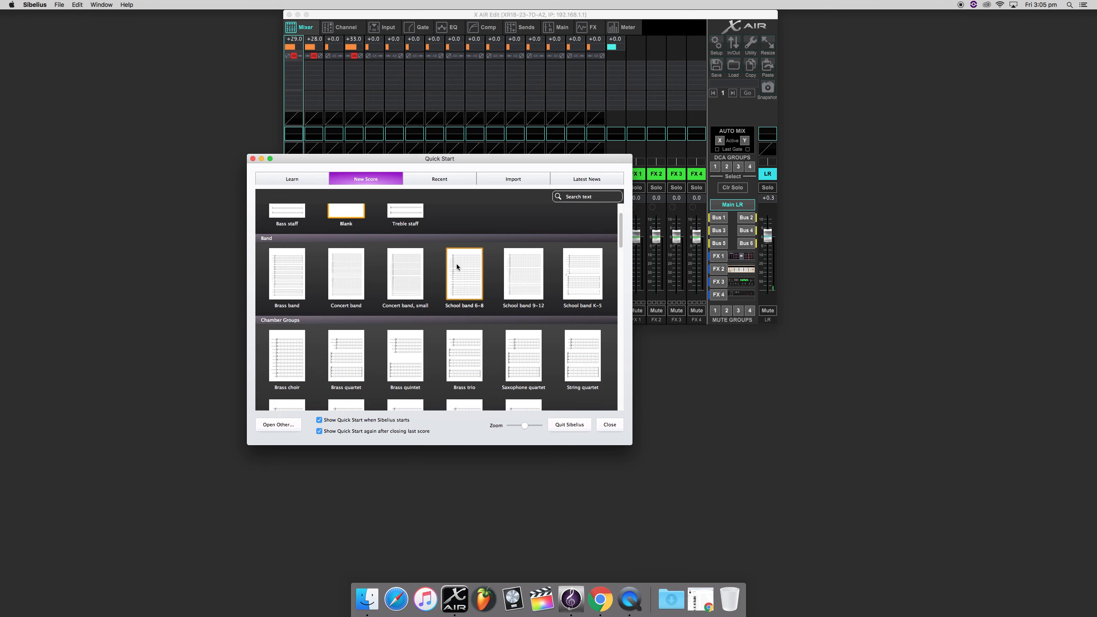
scroll(455, 264, up, 2)
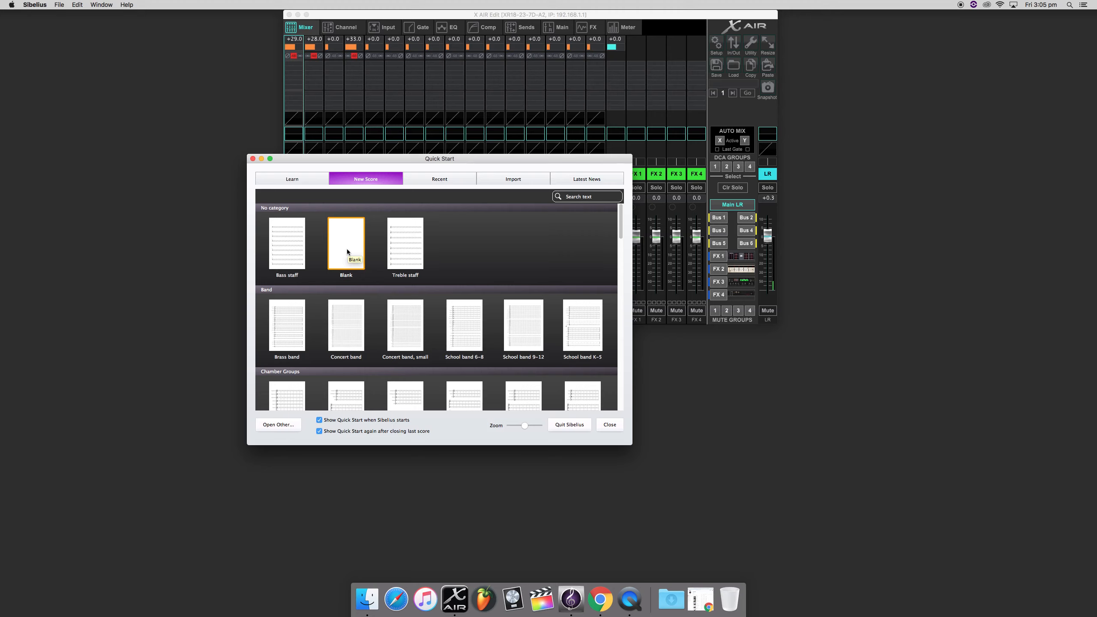
scroll(351, 265, down, 3)
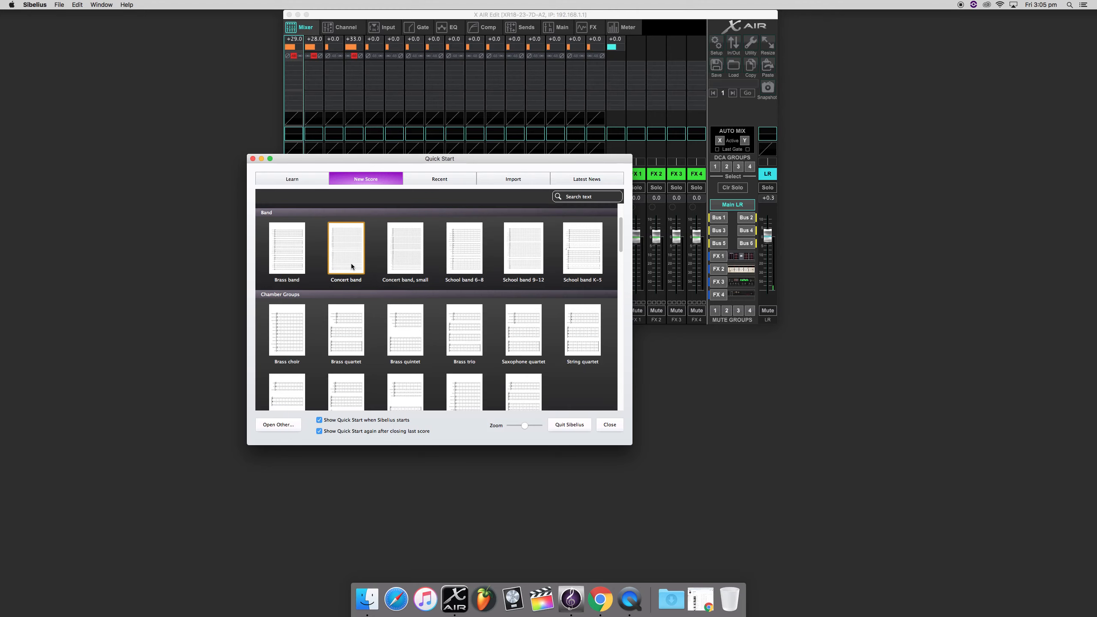
scroll(351, 266, down, 3)
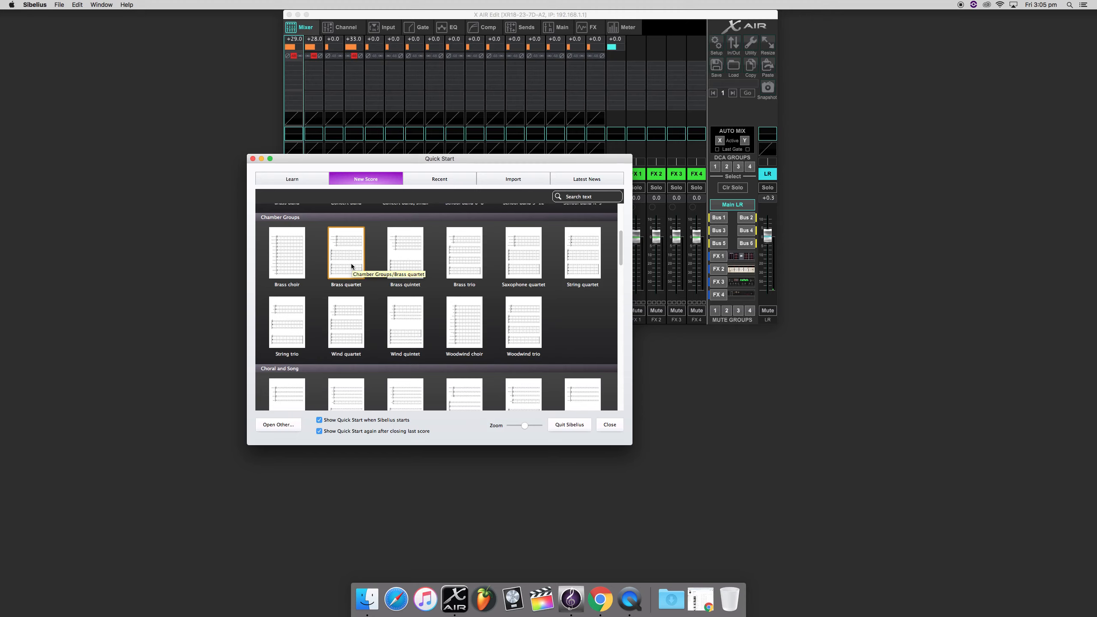
click(454, 255)
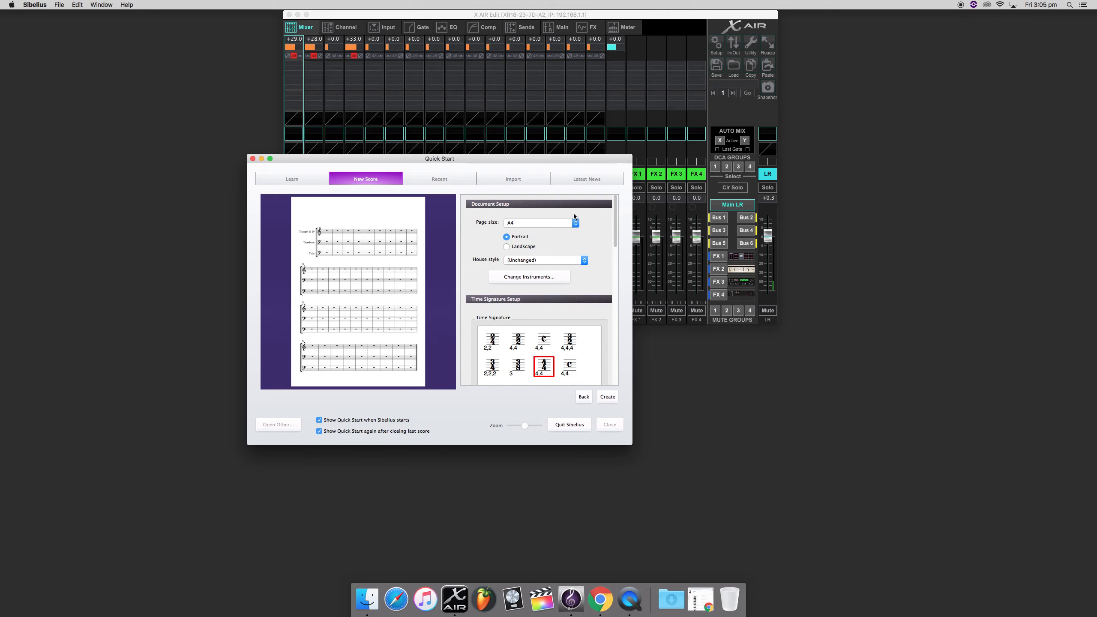
Replace the Trombone with a Euphonium [bass clef] in the new score's instruments, leaving the house style unchanged.
click(579, 262)
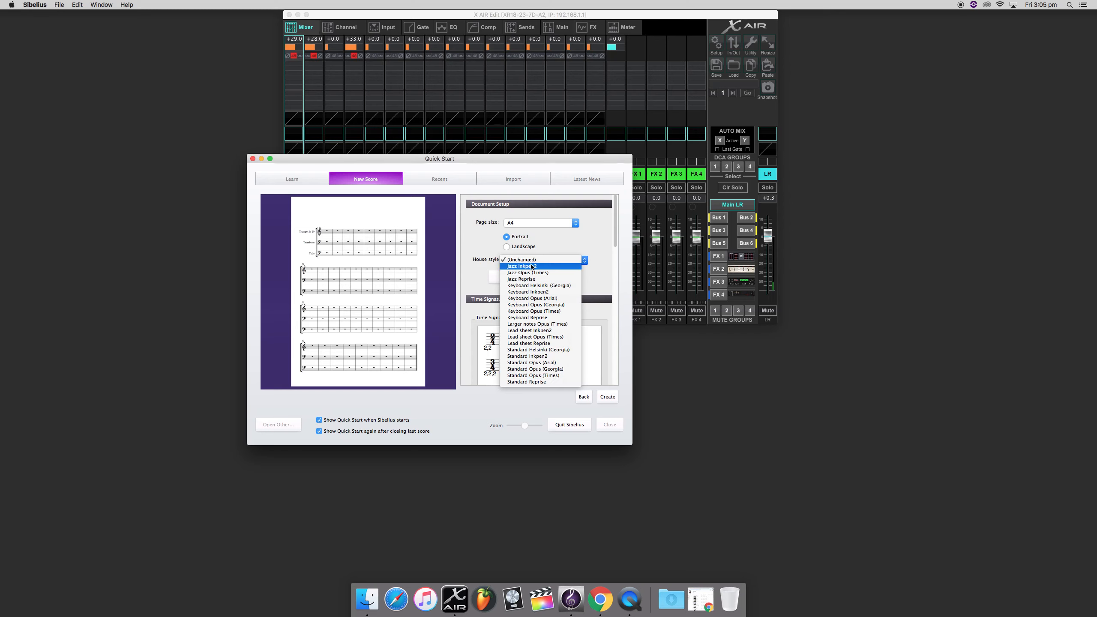
click(580, 247)
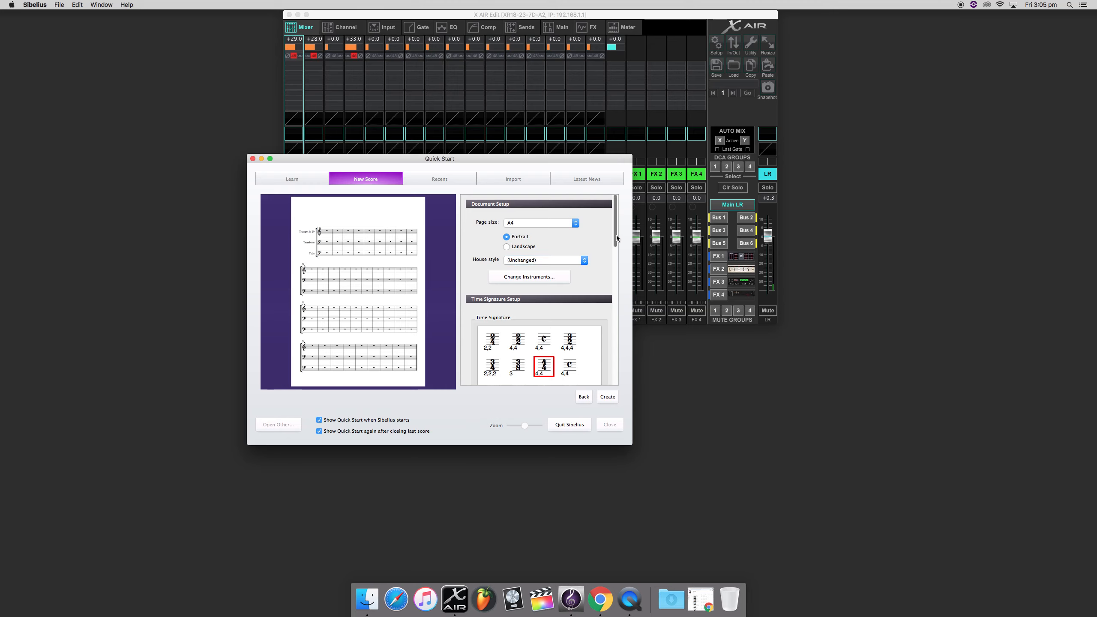
drag(617, 235, 616, 248)
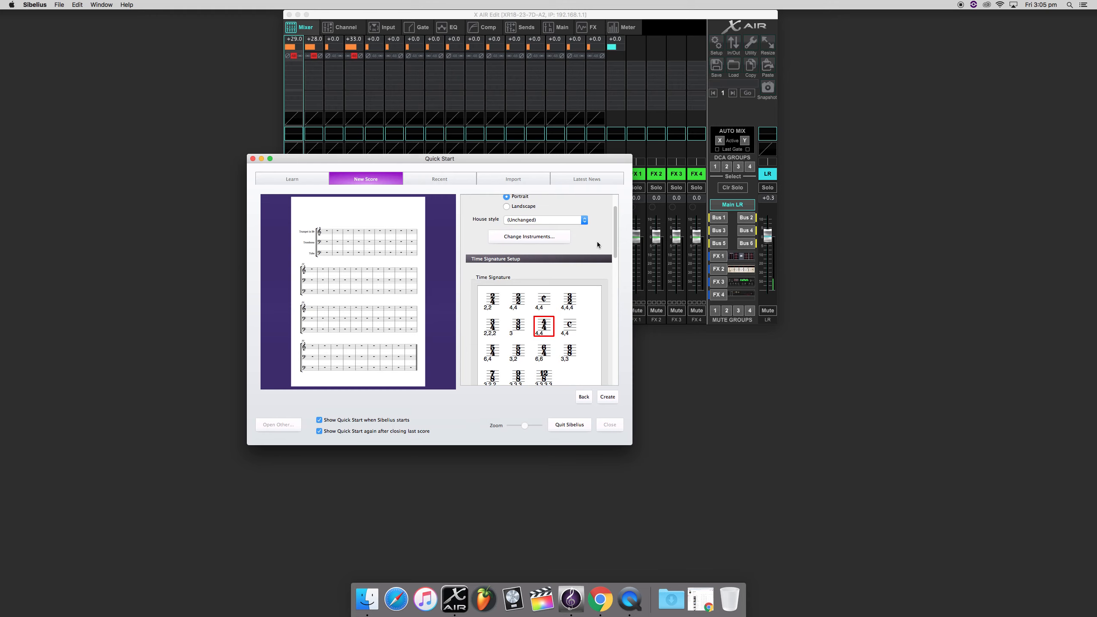
click(536, 238)
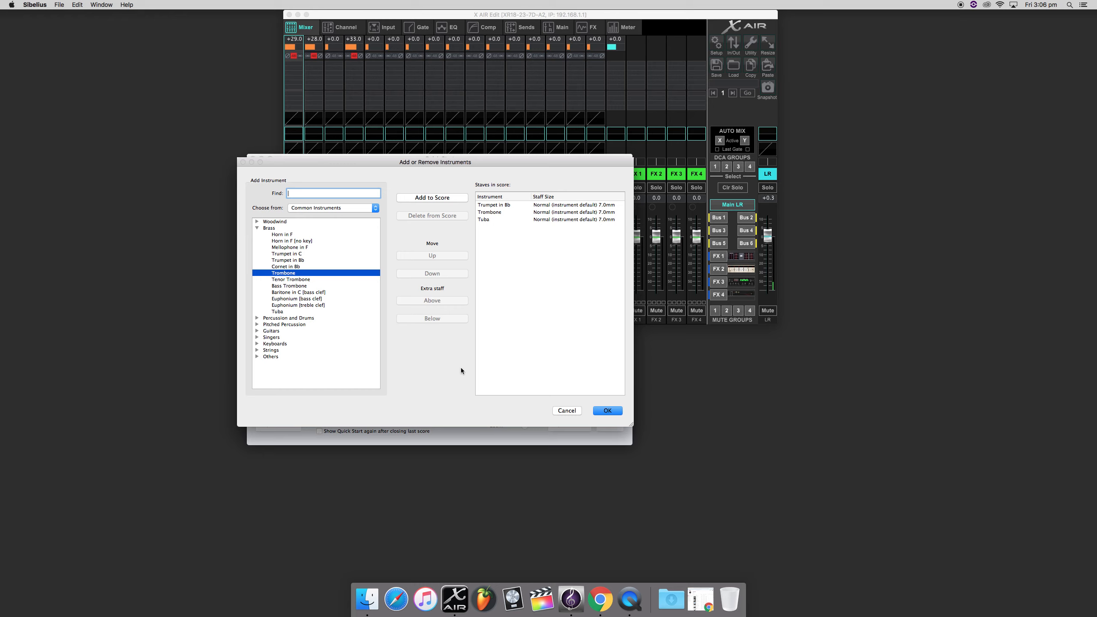
click(497, 213)
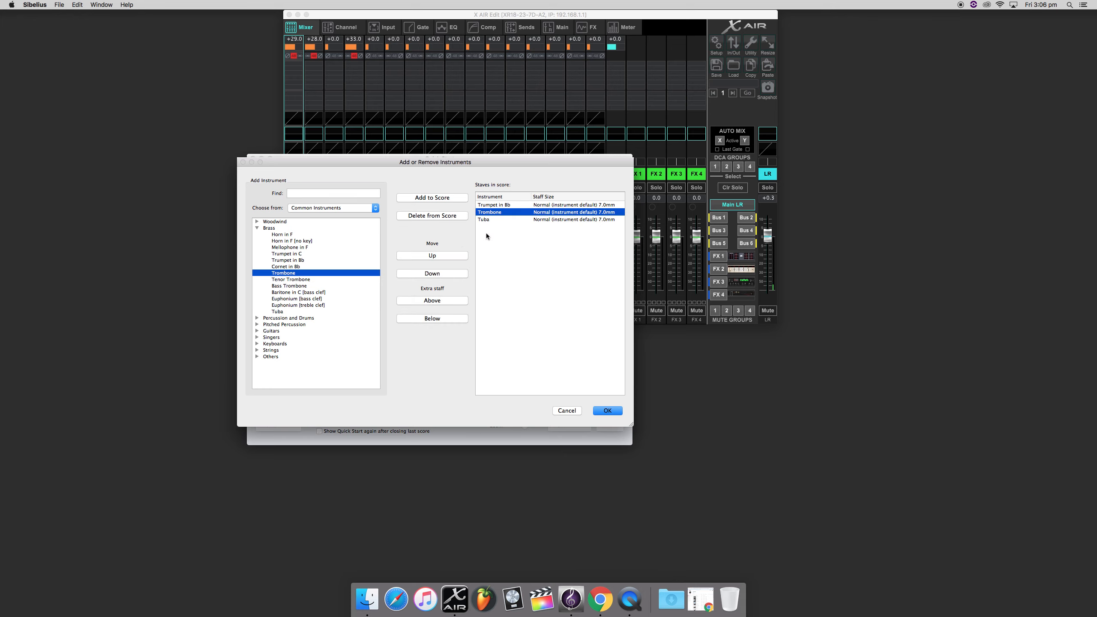
click(430, 216)
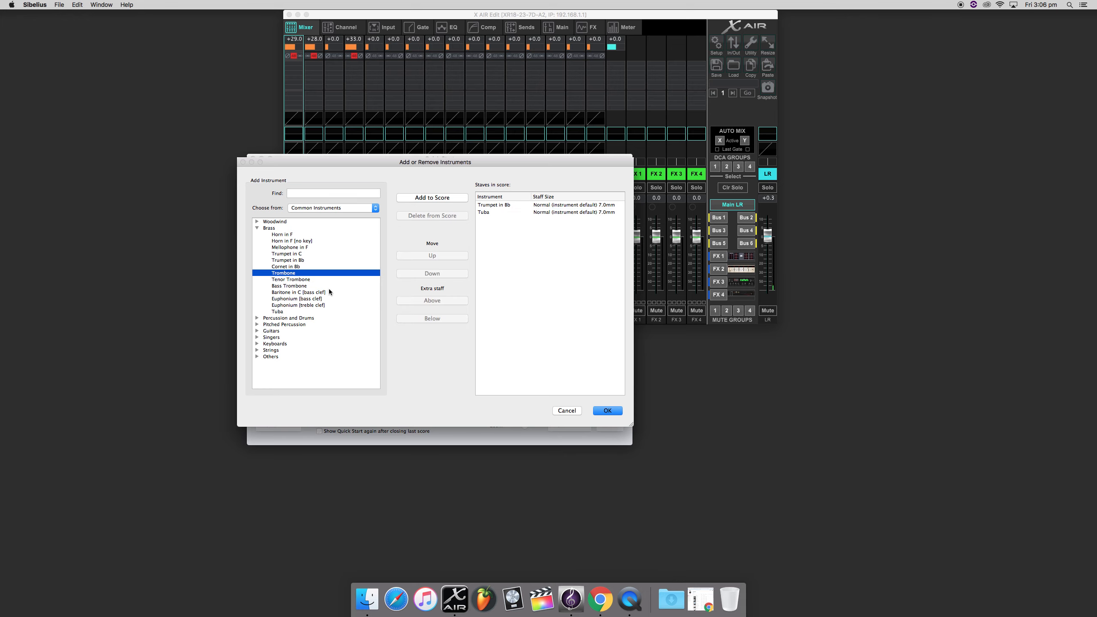
click(289, 300)
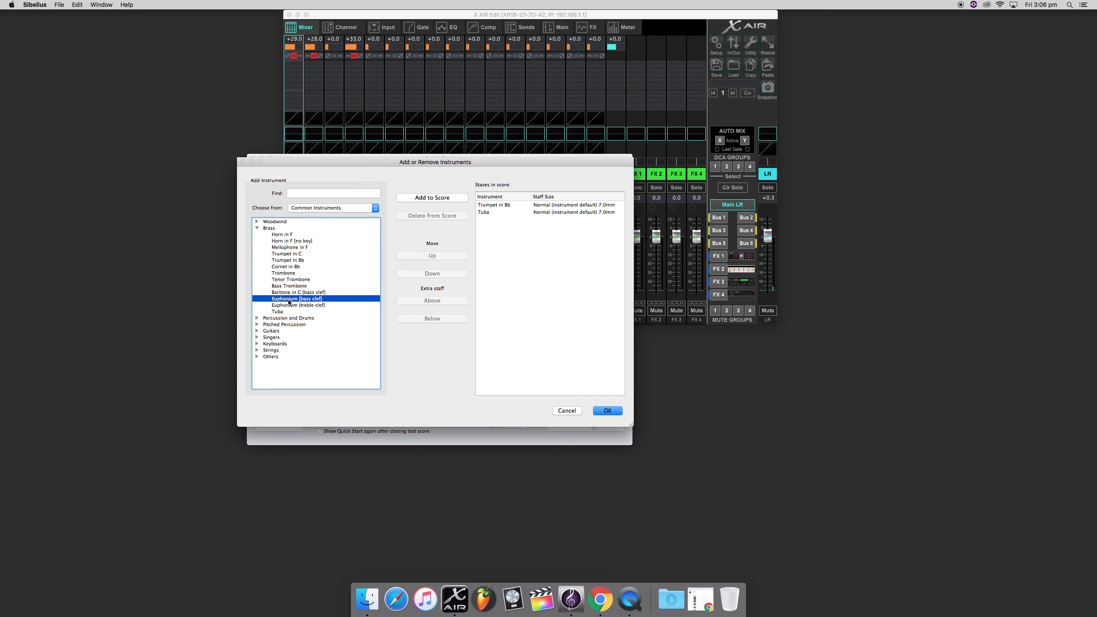
click(428, 200)
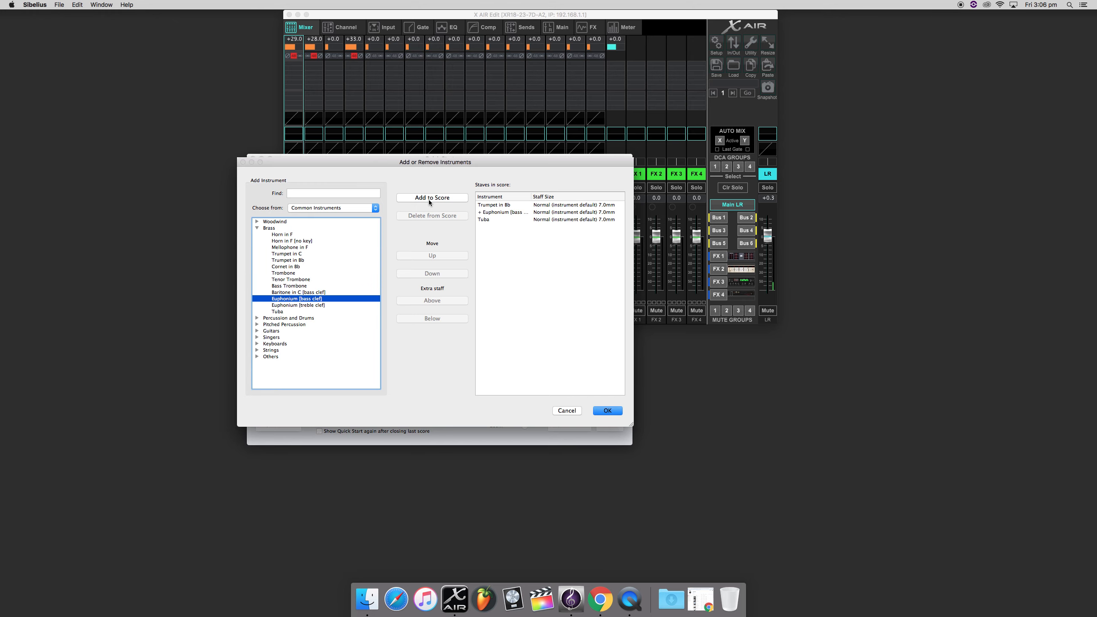
click(617, 409)
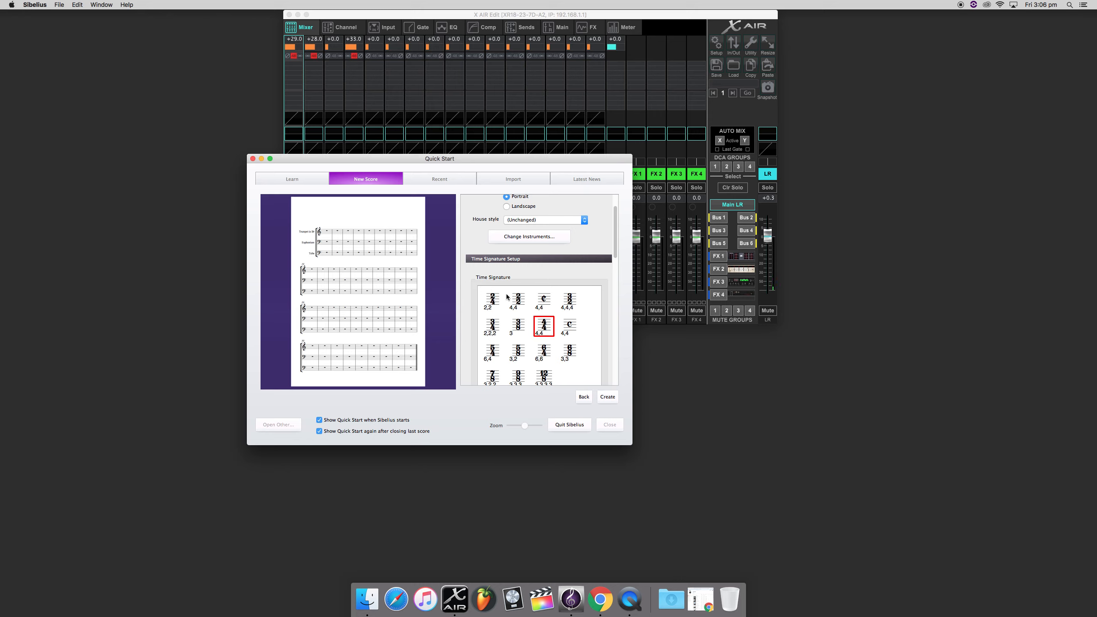
Set the time signature to 3/4 and make the score start with a quarter-note pick-up bar.
drag(616, 243, 616, 263)
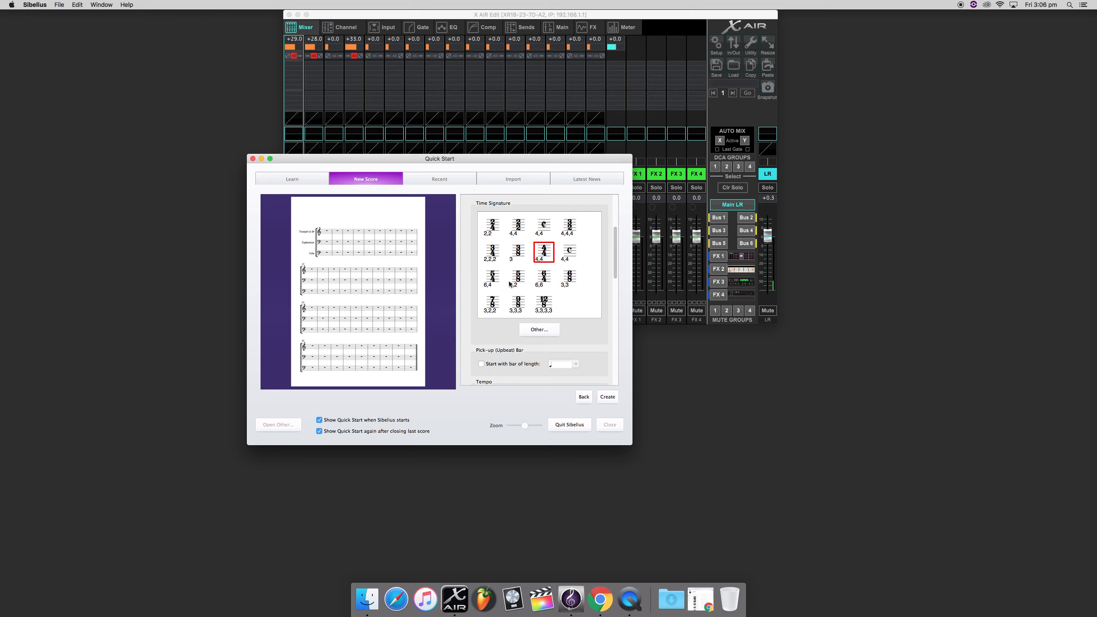
click(569, 278)
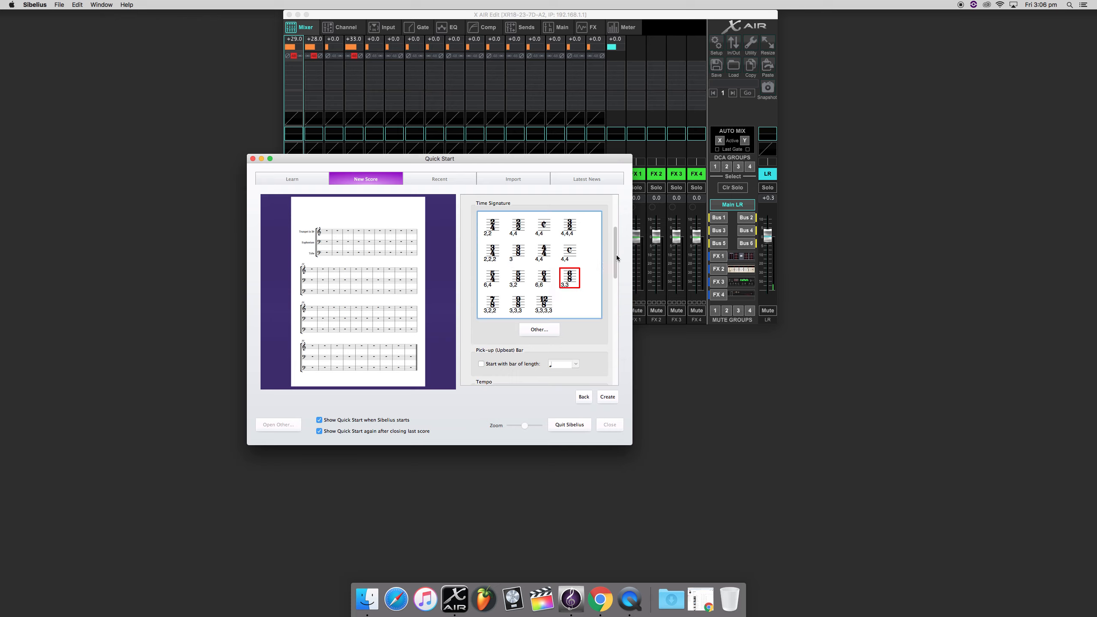
click(494, 255)
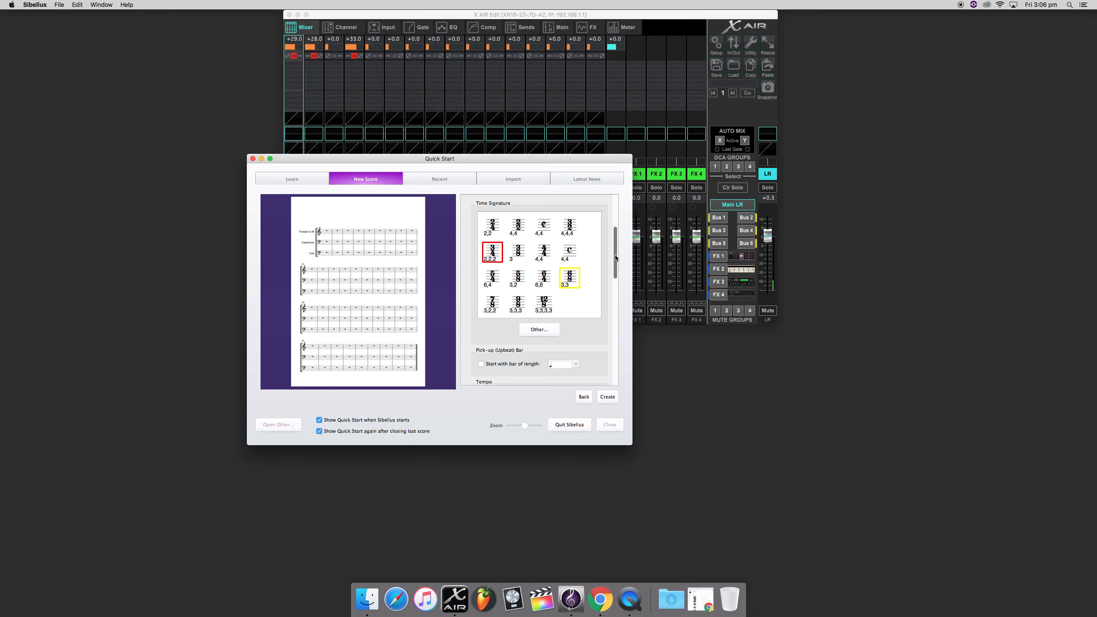
scroll(616, 258, down, 2)
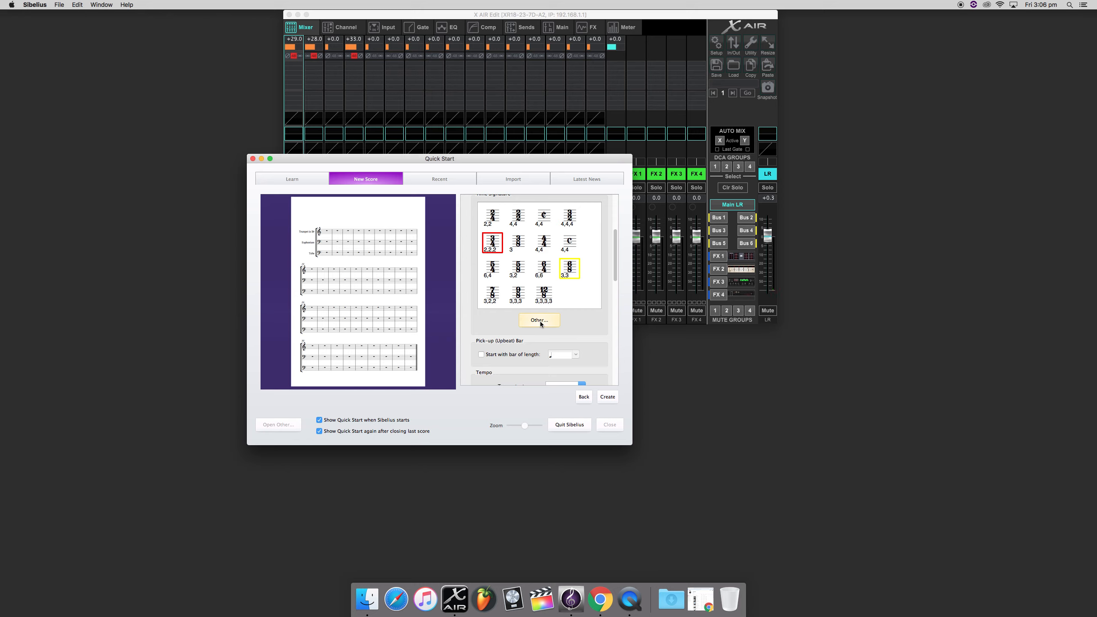
drag(617, 274, 608, 307)
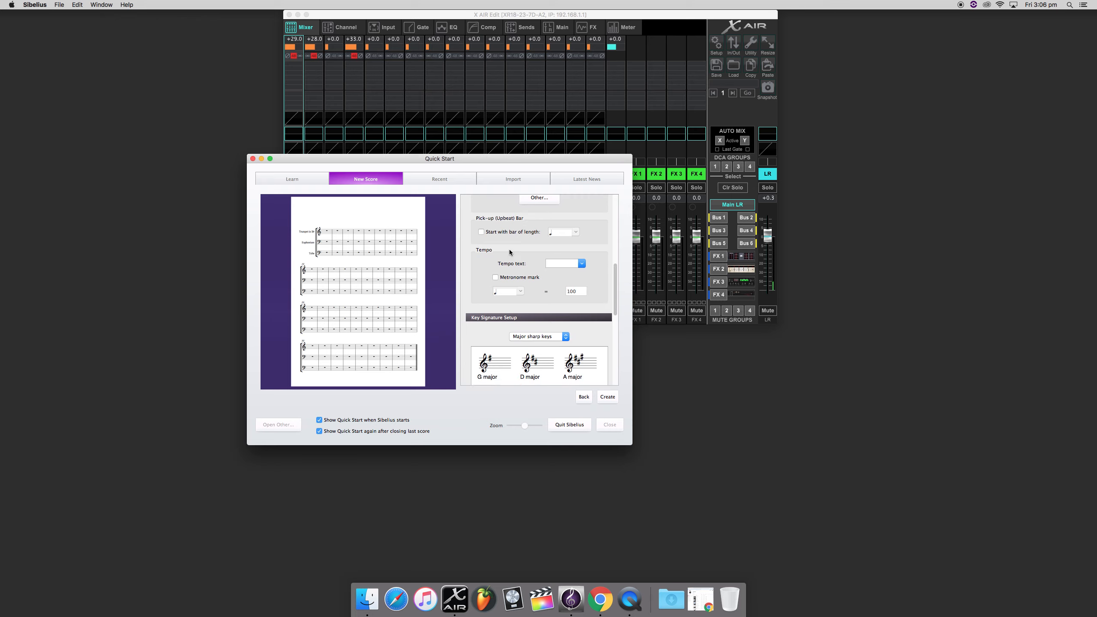
click(481, 232)
Enable the metronome mark and set the tempo text to Andante.
scroll(601, 266, down, 2)
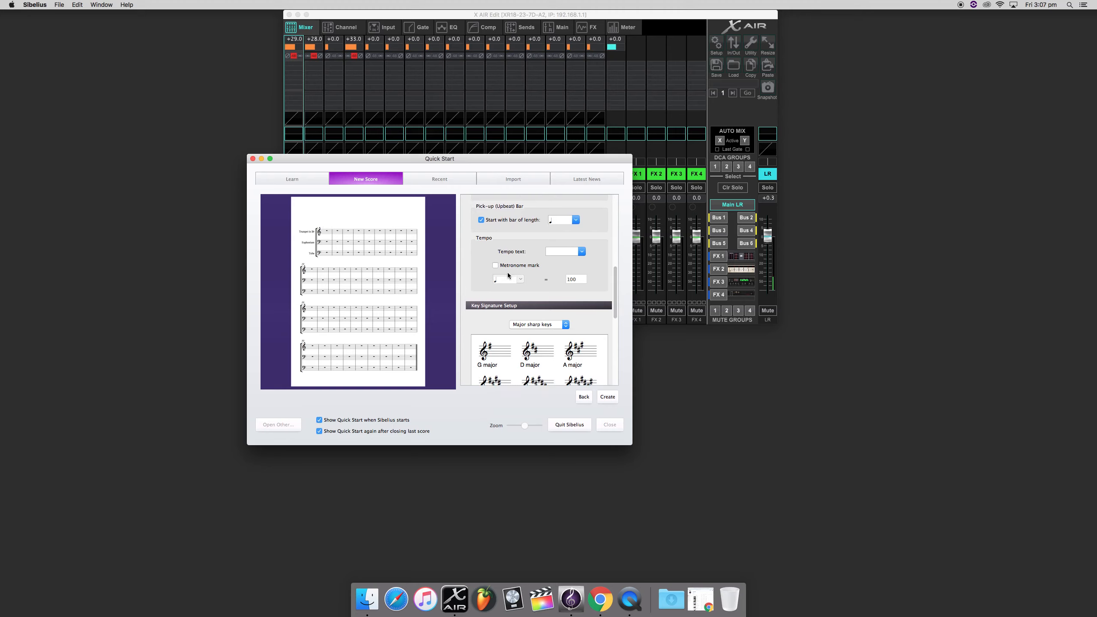
click(495, 265)
click(579, 254)
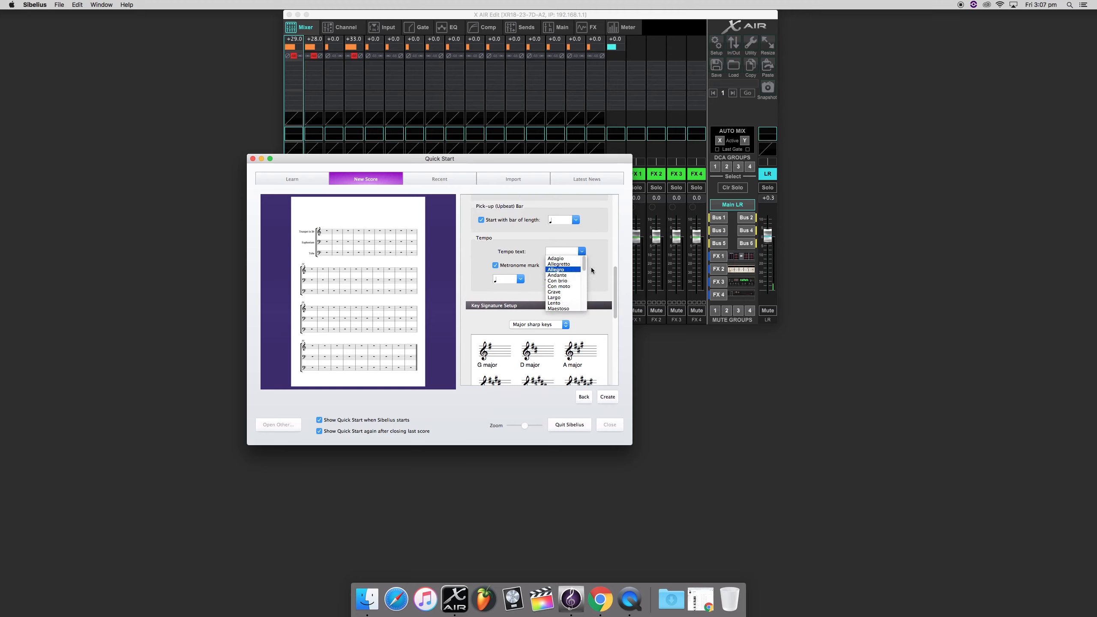
scroll(584, 266, down, 3)
scroll(583, 264, up, 3)
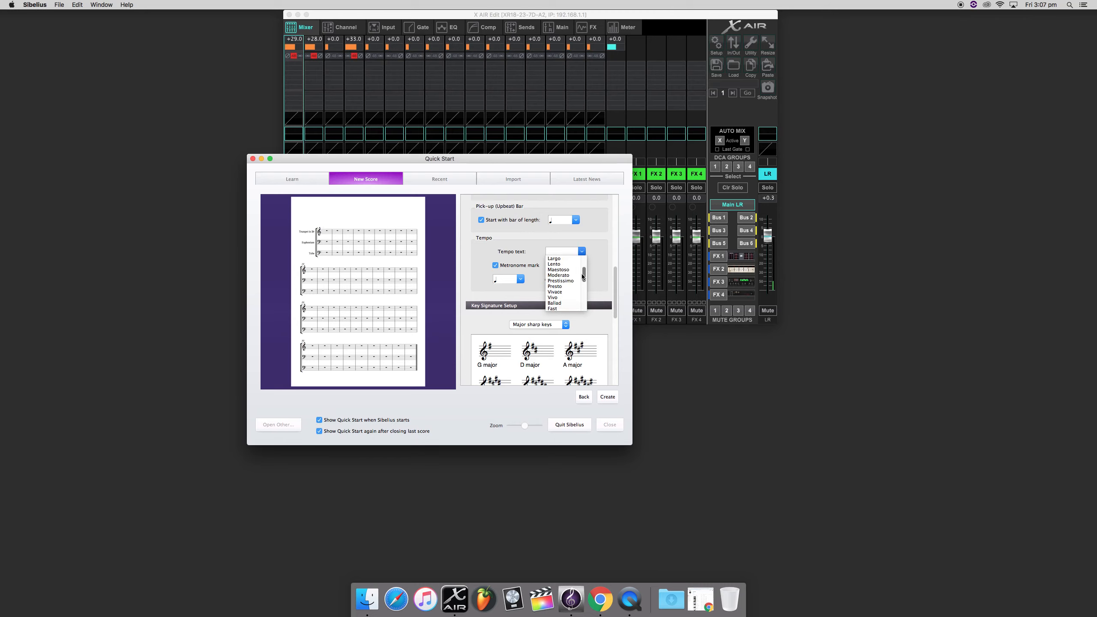
click(562, 275)
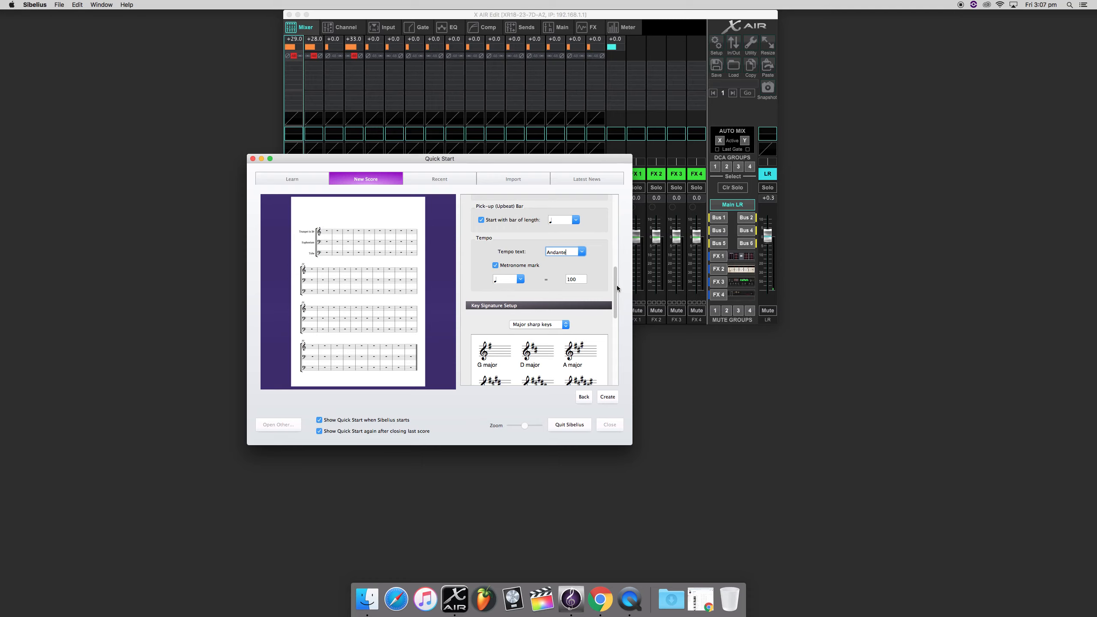
Set the key signature to Bb major from the major flat keys.
drag(615, 288, 610, 319)
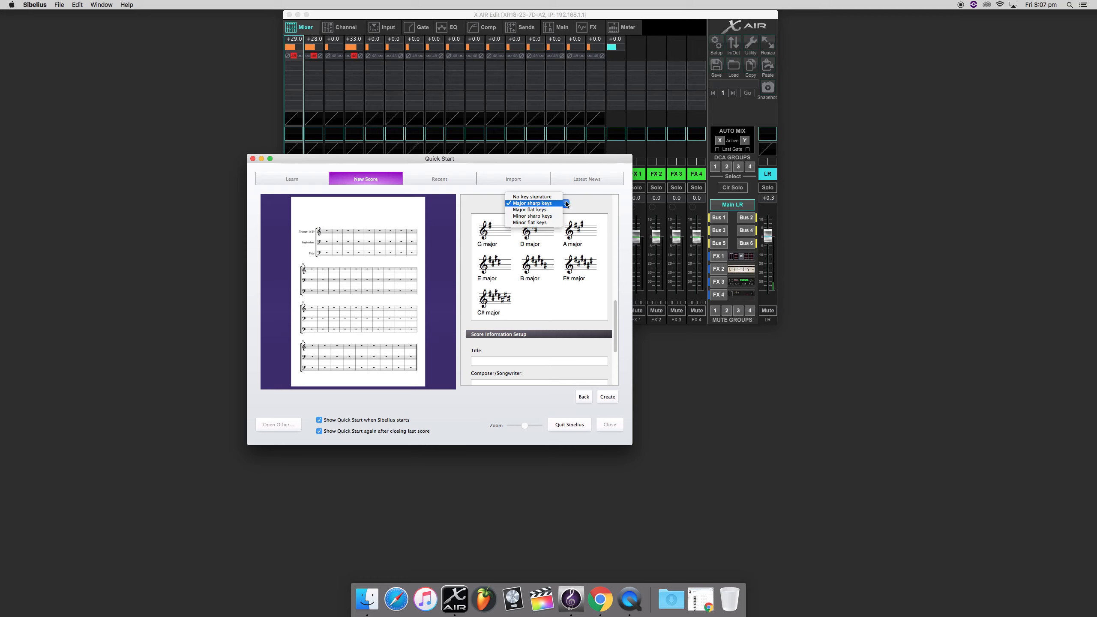
click(564, 204)
click(557, 210)
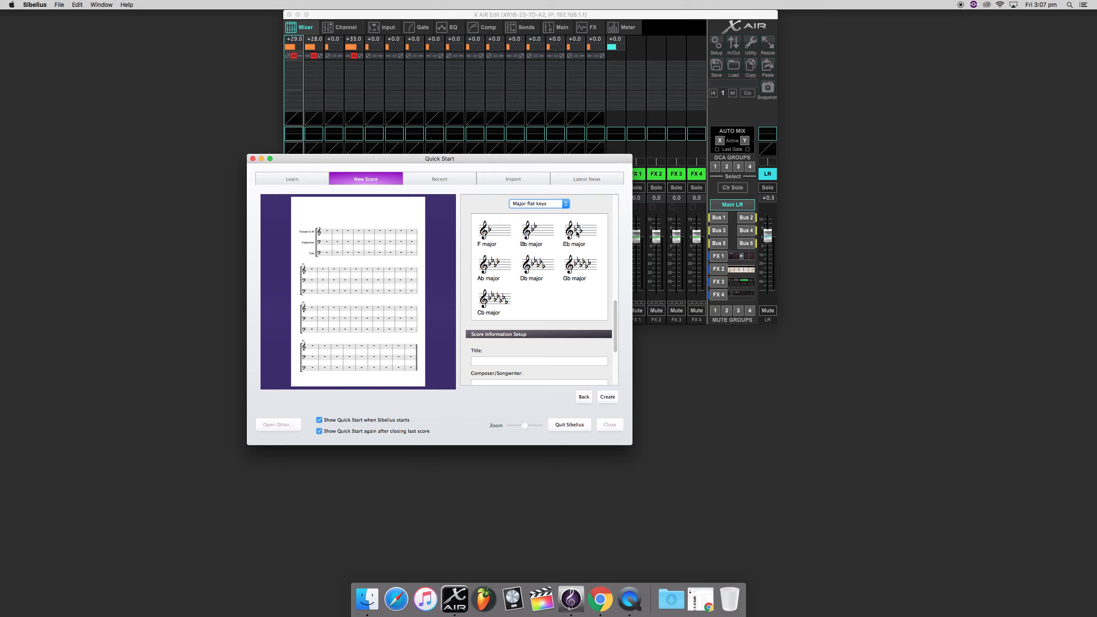
click(540, 232)
Title the score "Brass Trio #1" and create it.
drag(617, 308, 615, 342)
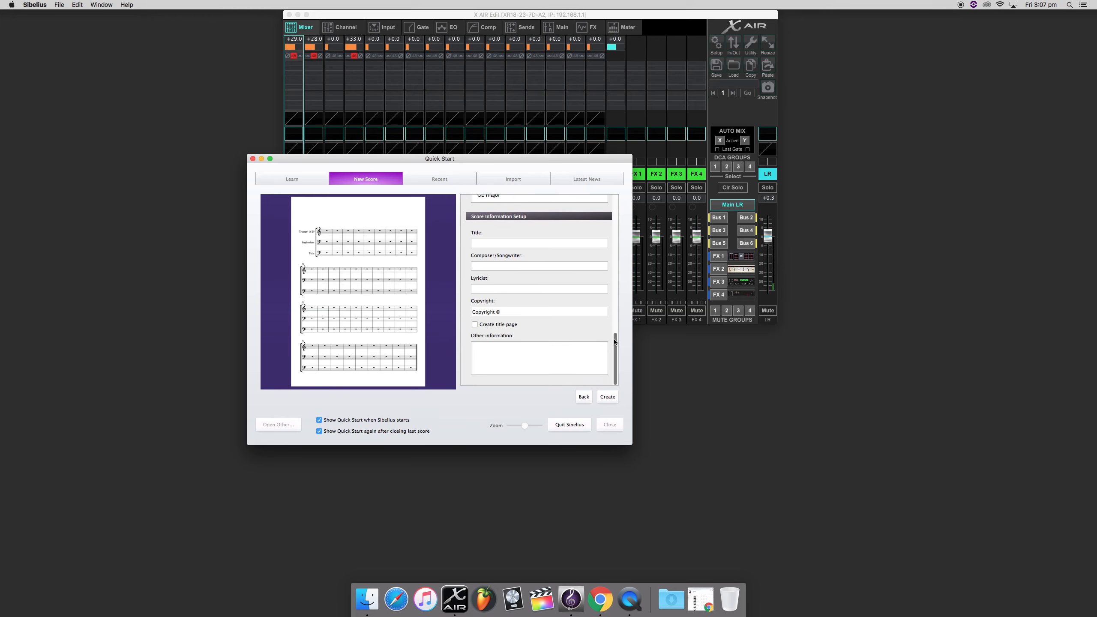
click(518, 243)
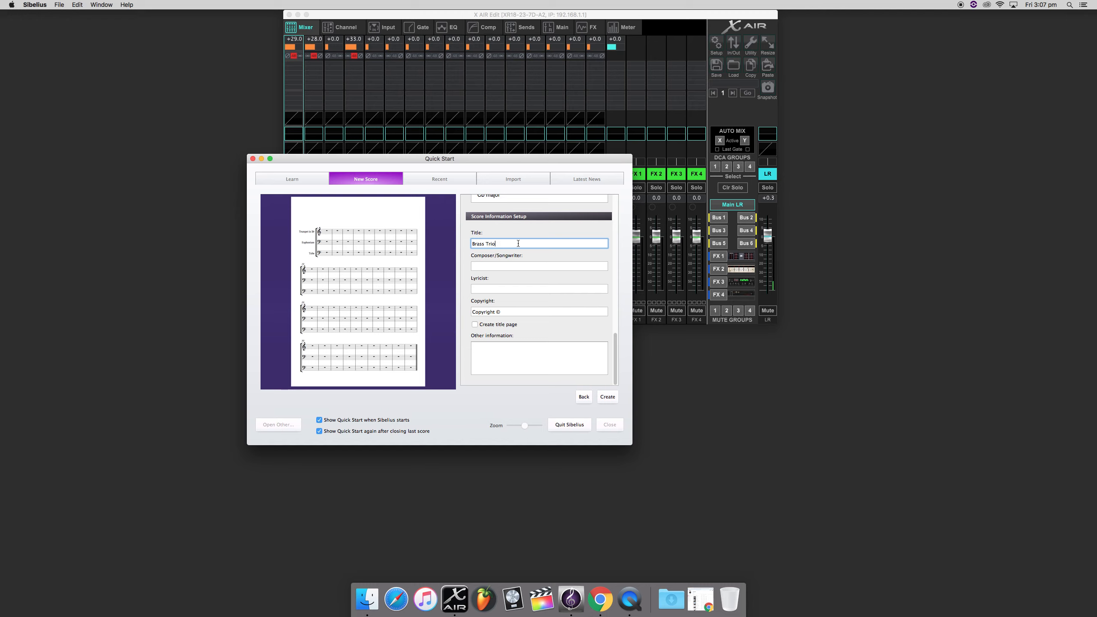
text(#1)
click(614, 400)
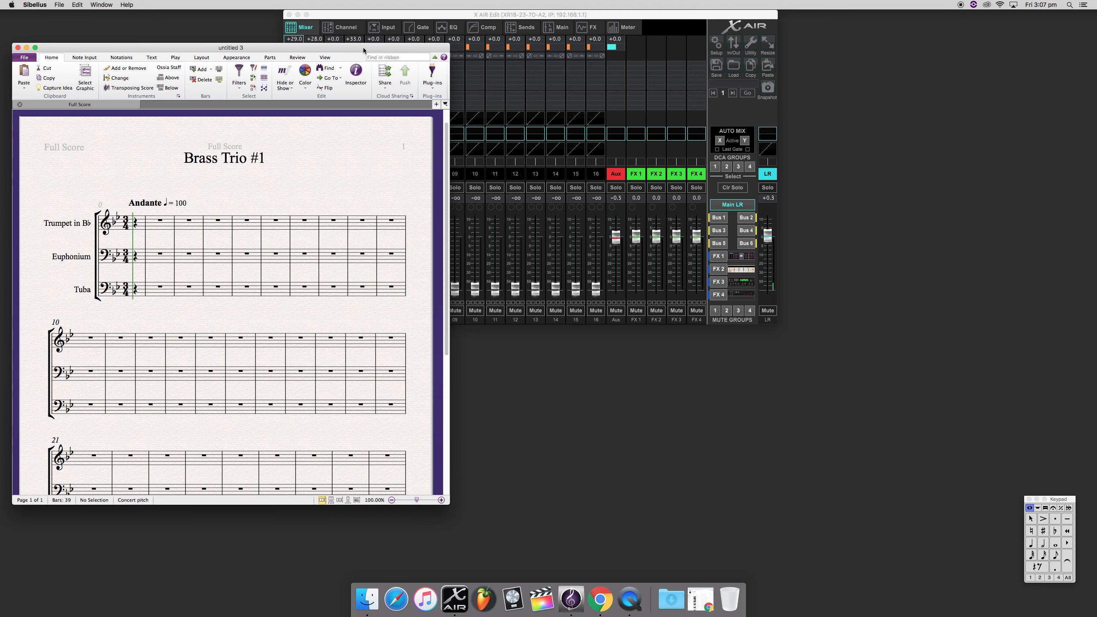
Enlarge the score window to fill the screen and, with the Tuba's pick-up rest selected, move the Keypad closer to the score page.
drag(365, 49, 368, 15)
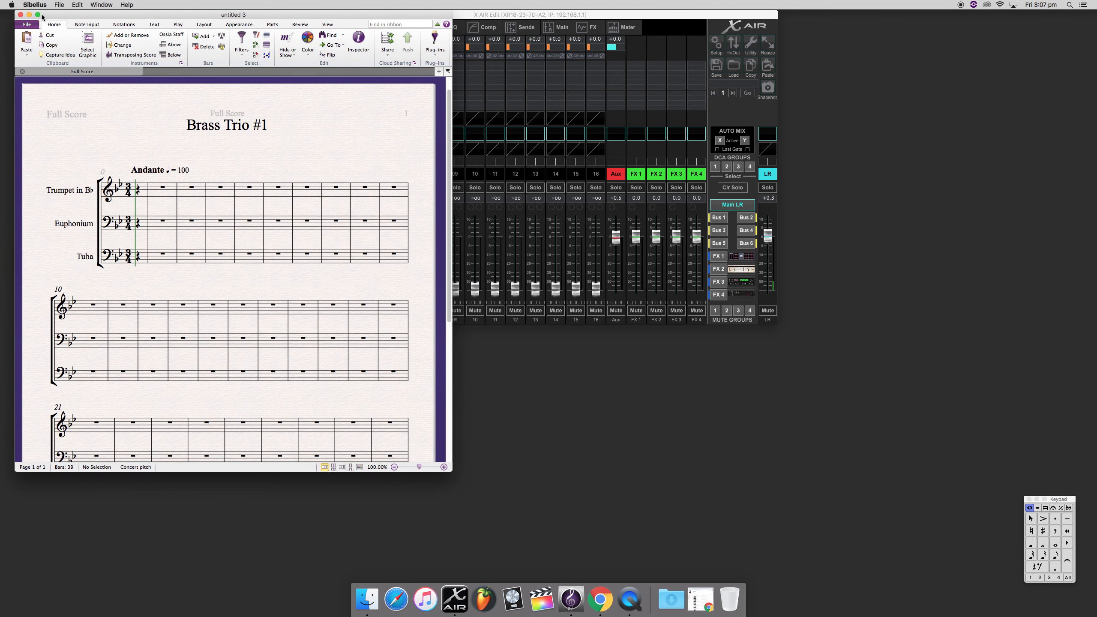
click(38, 15)
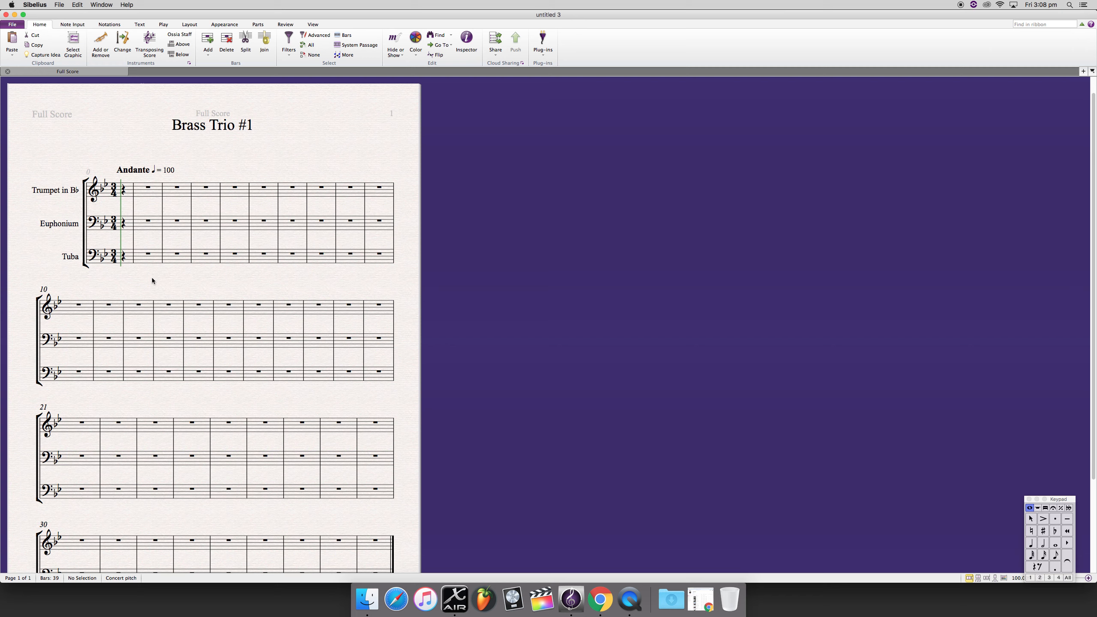
click(124, 257)
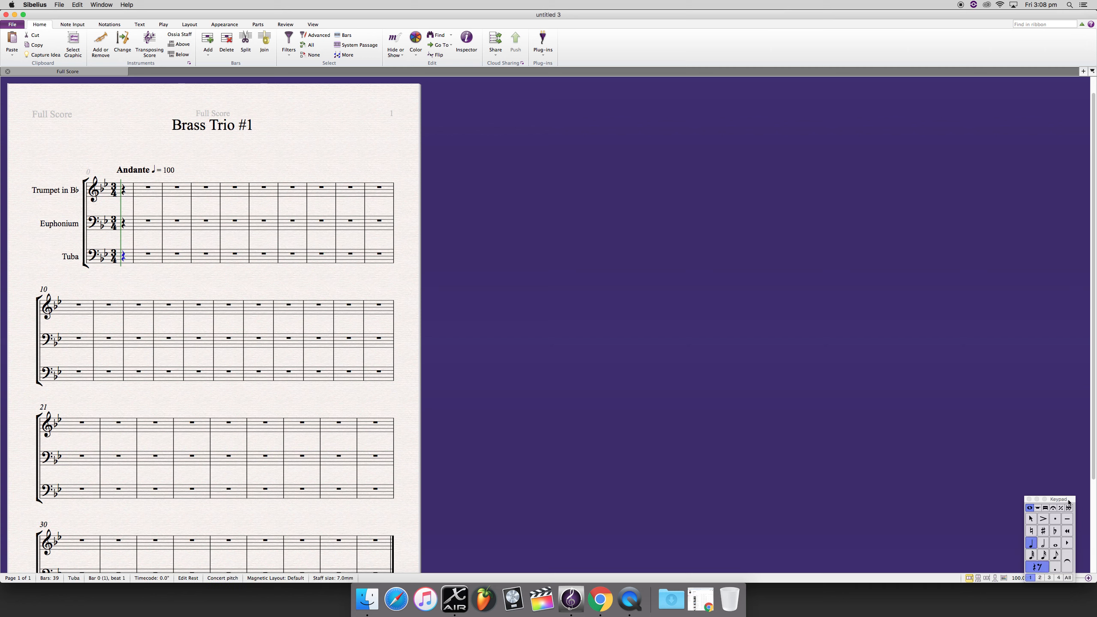
drag(1072, 503, 793, 375)
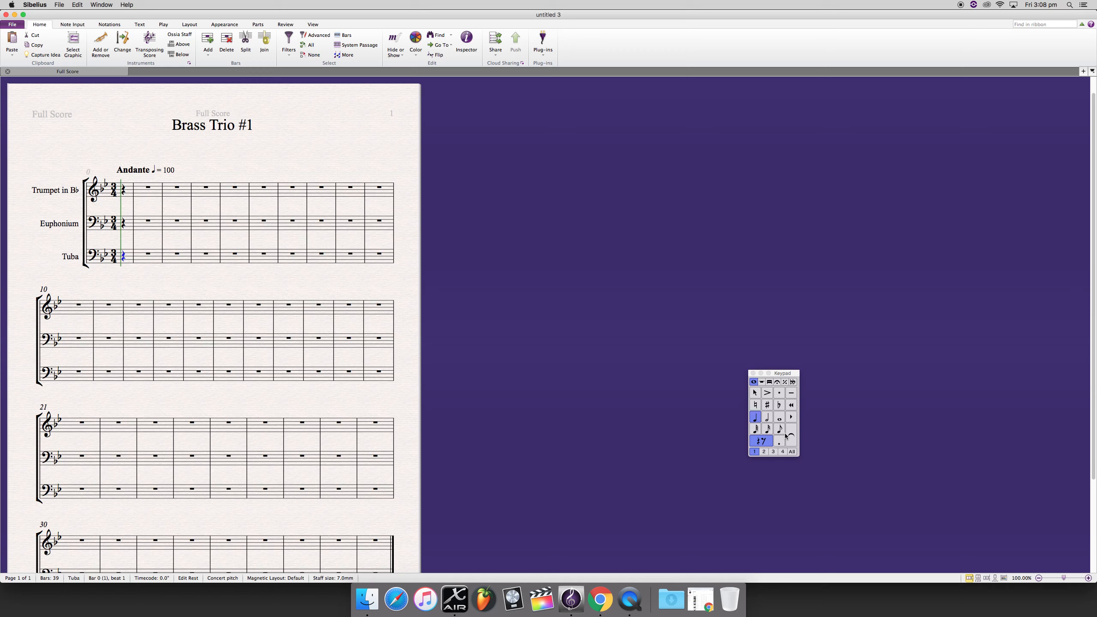
Enter quarter notes C, G, F, Eb, D, C, Bb, C, Bb, F, F on the Tuba staff, starting in the pick-up bar.
key(c)
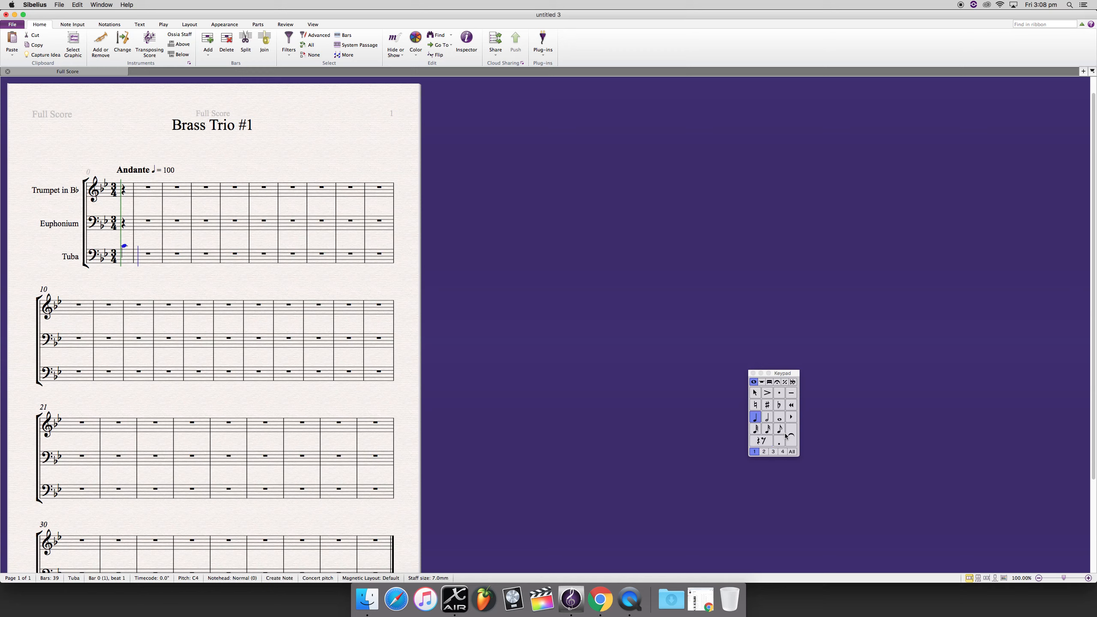
key(g)
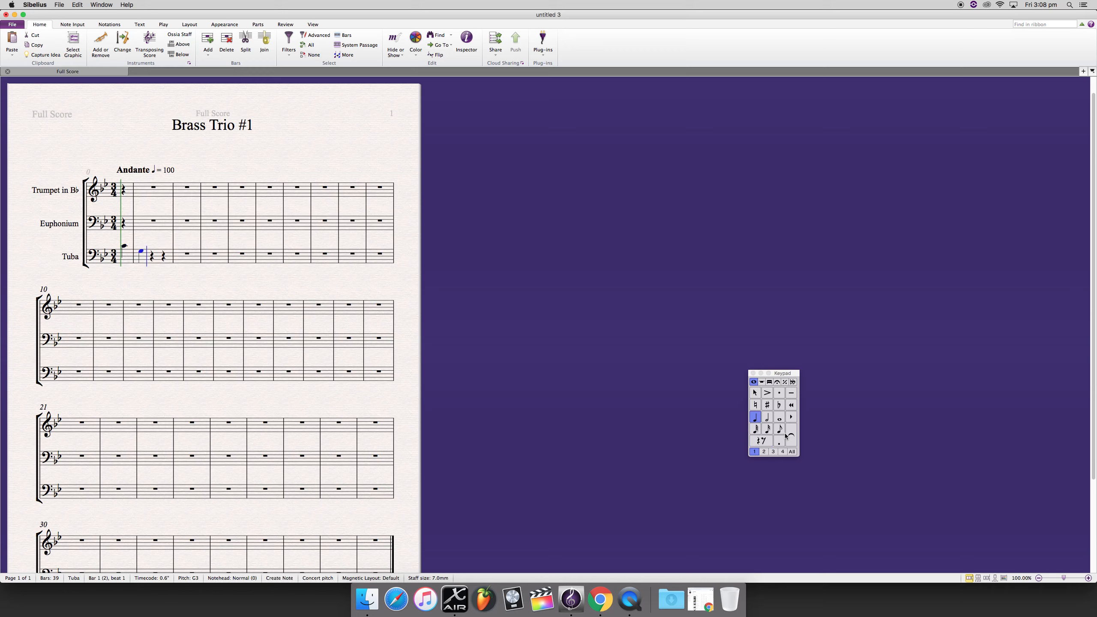
key(f)
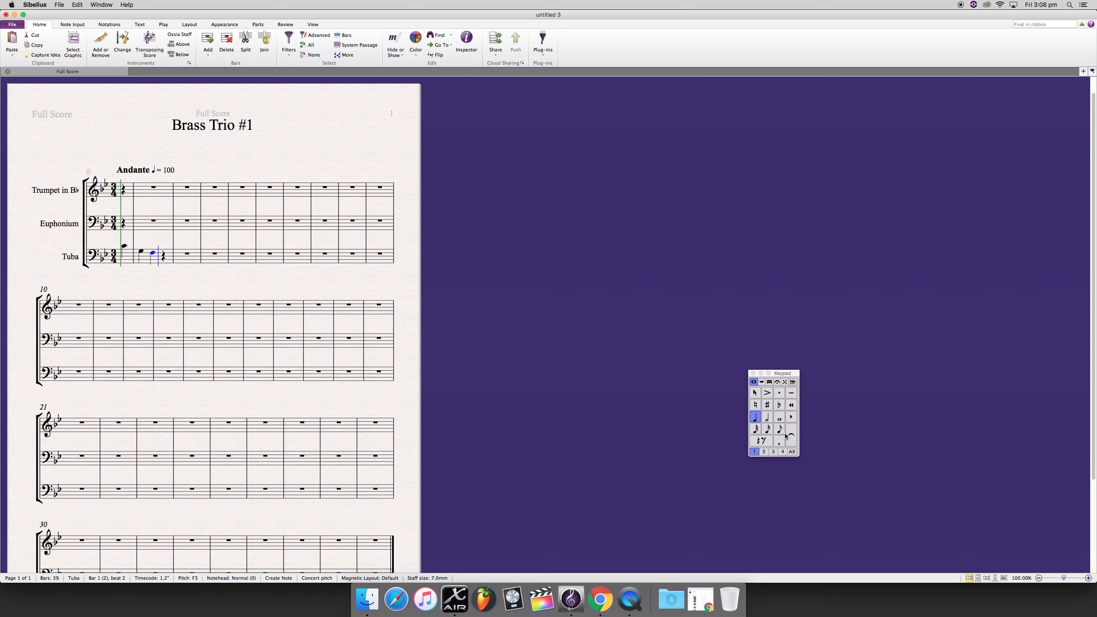
key(e)
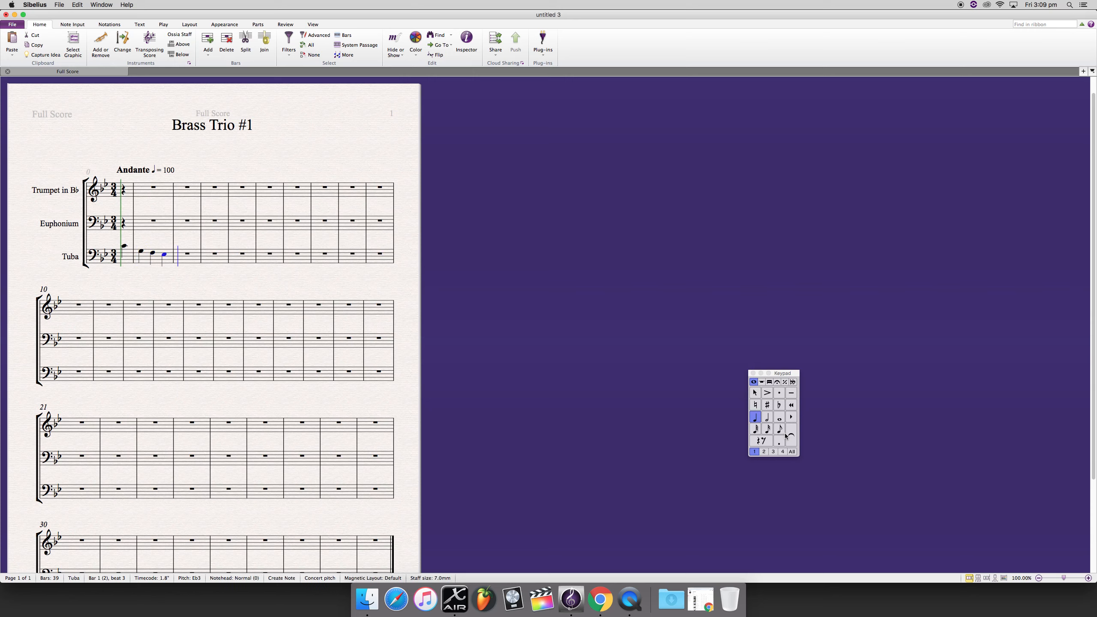
key(d)
key(c)
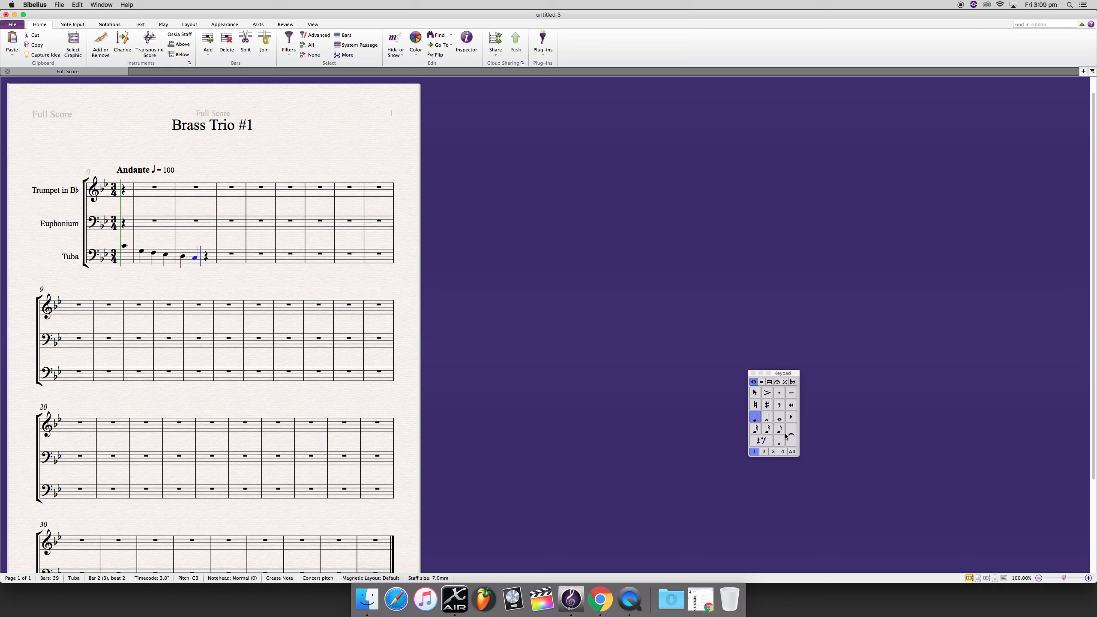
key(b)
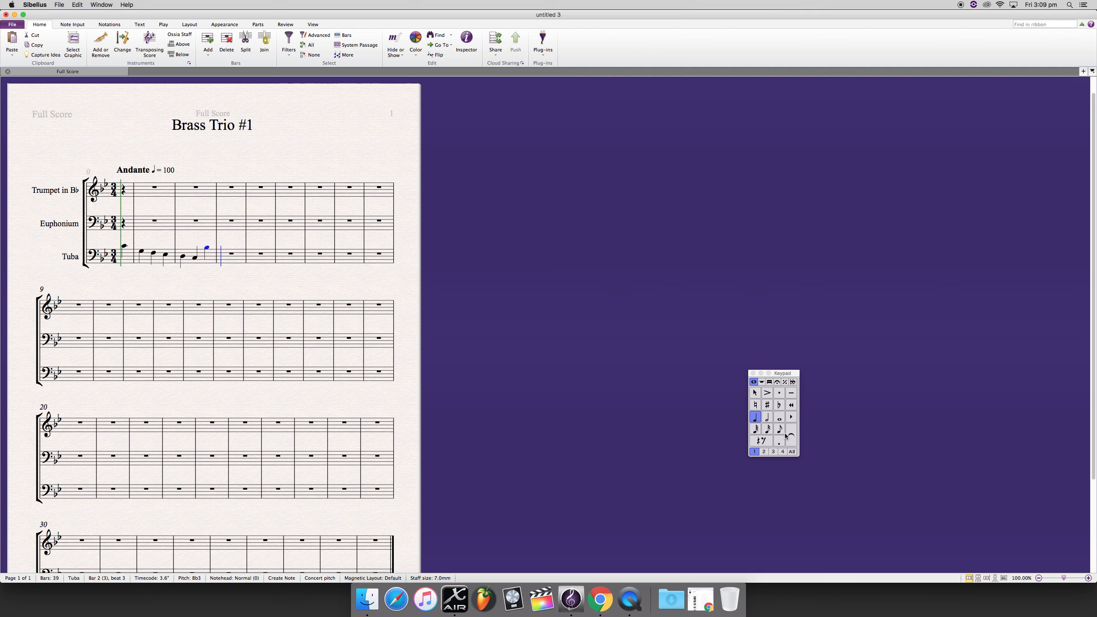
key(c)
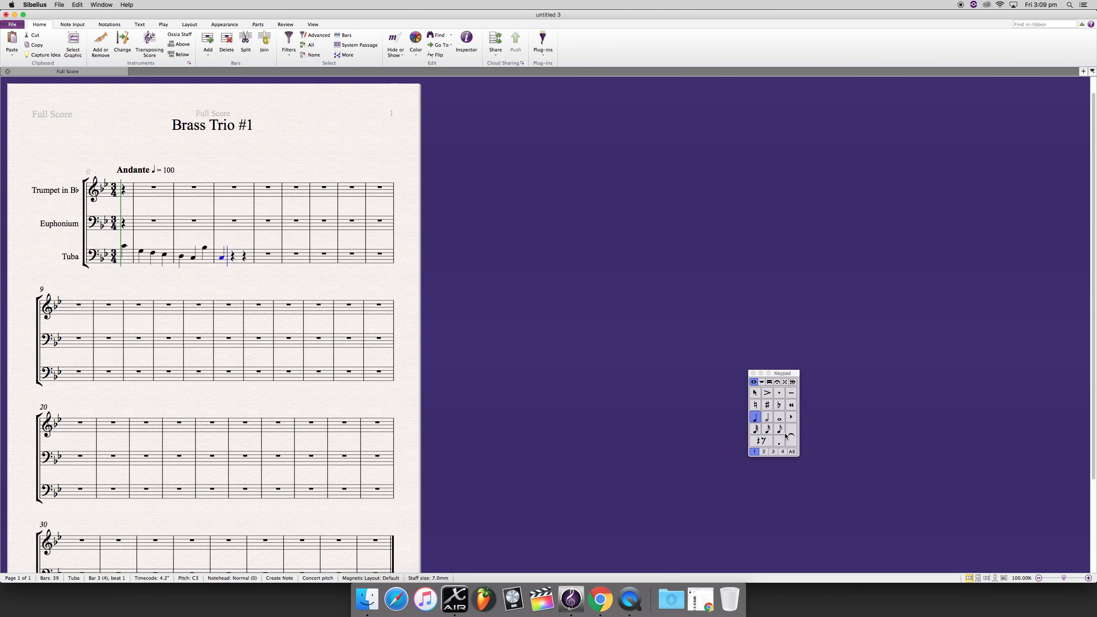
key(b)
key(f)
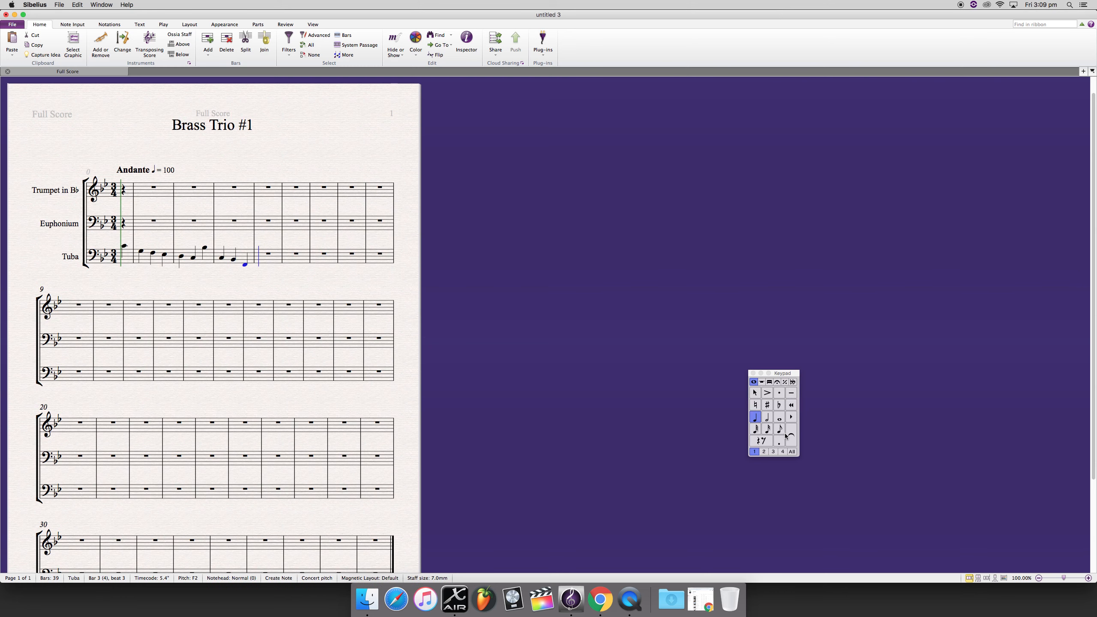
key(f)
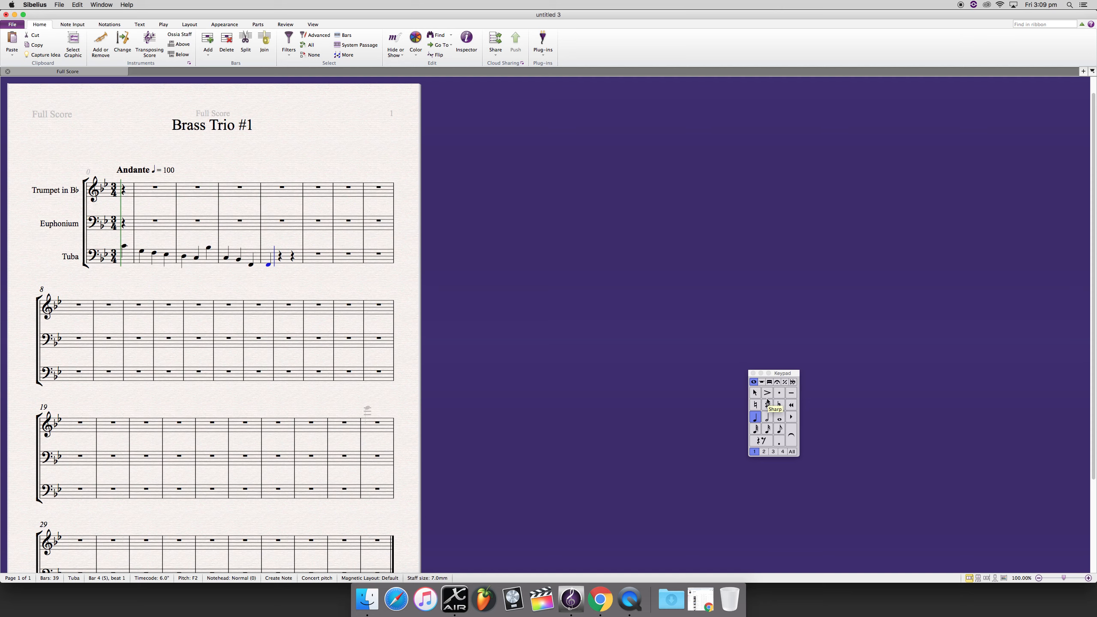
Go back to the Tuba's pick-up note and lower it to F3.
key(Left)
key(Left)
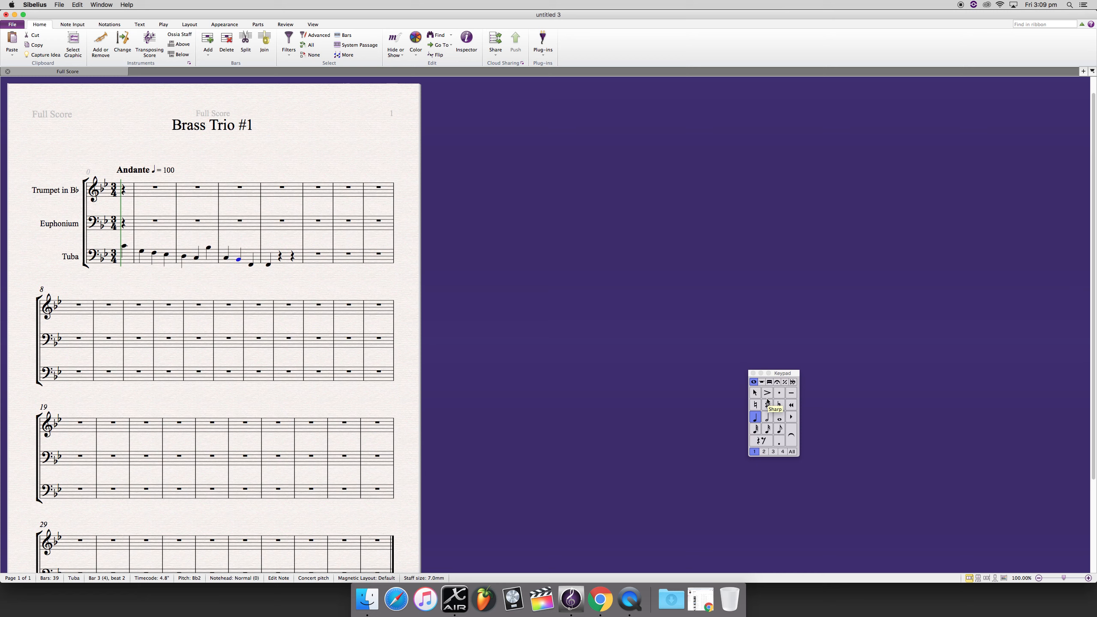
key(Left)
key(Left)
key(Left)
key(Left)
key(Left)
key(Left)
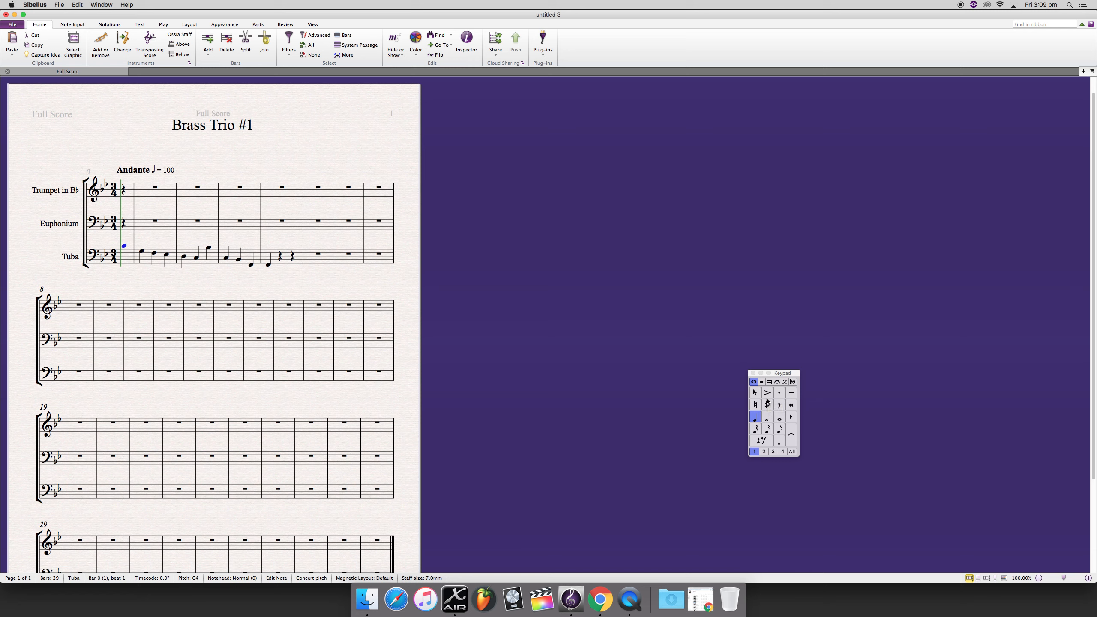
key(Down)
key(Down)
Change the Tuba's first note in bar 1 to a dotted half-note Bb2 filling the bar.
key(Right)
key(Up)
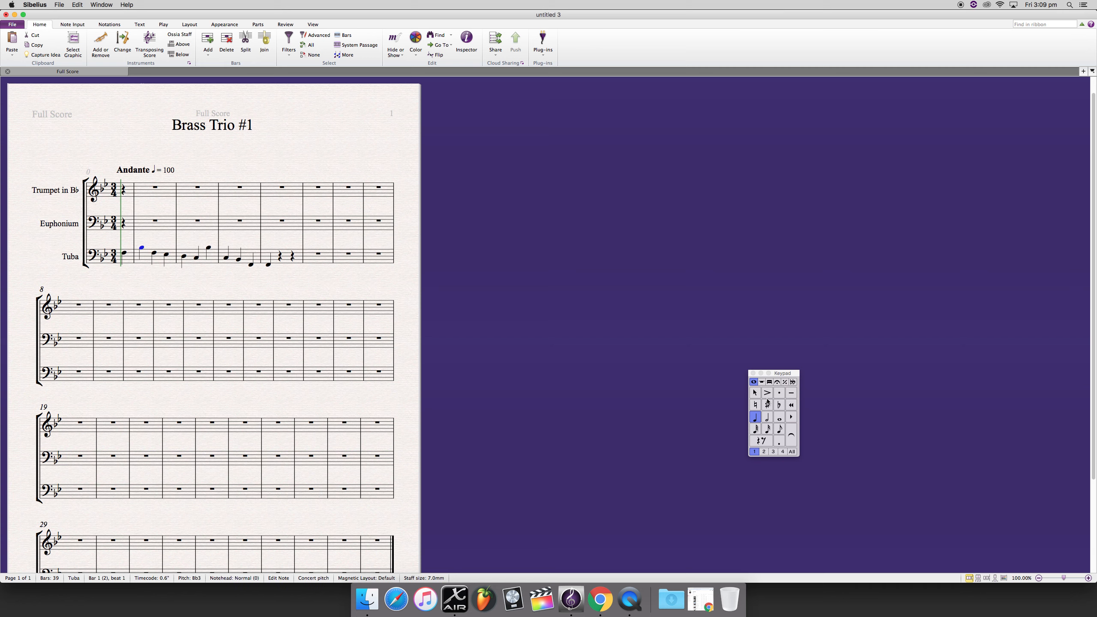
key(ctrl+Down)
click(767, 417)
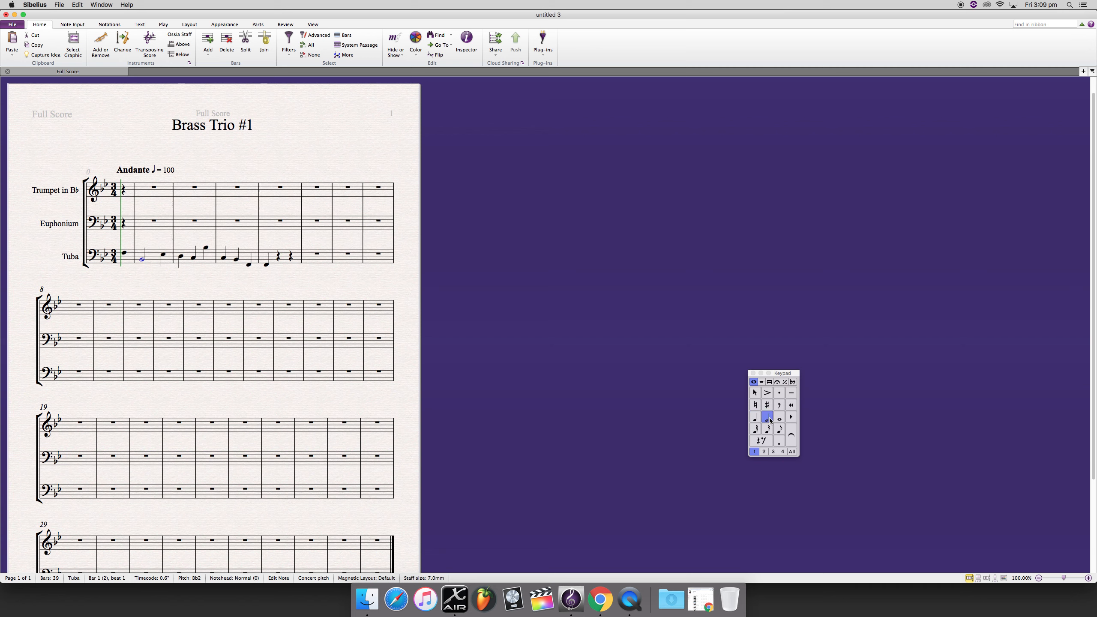
click(779, 394)
click(778, 394)
click(779, 441)
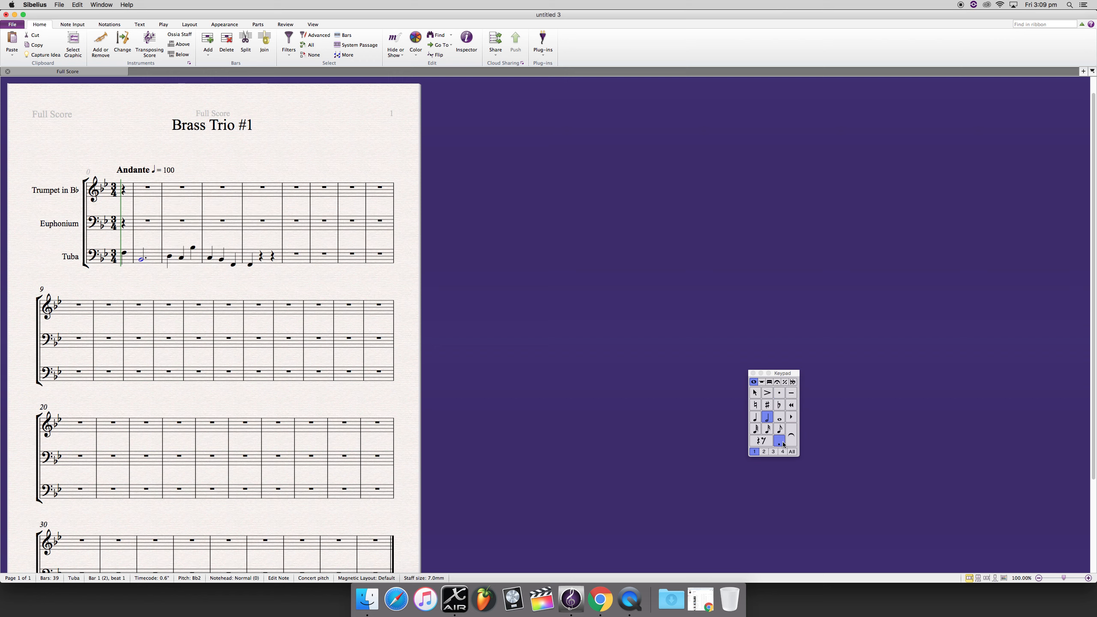
Lengthen the Tuba's D3 at the start of bar 2 to a dotted half note.
key(Right)
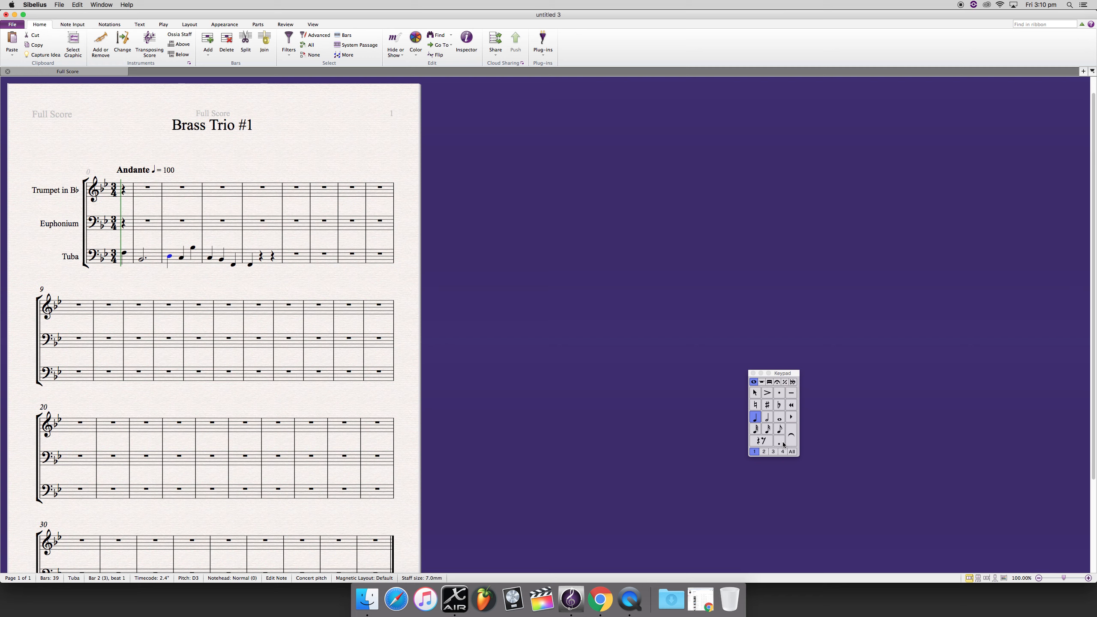
key(5)
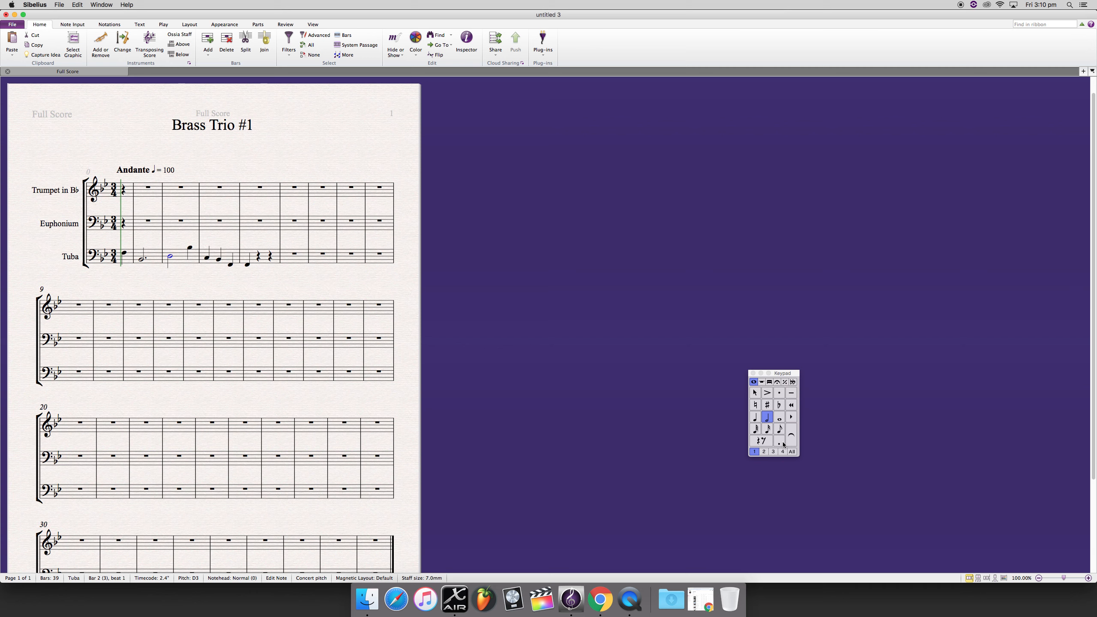
click(783, 444)
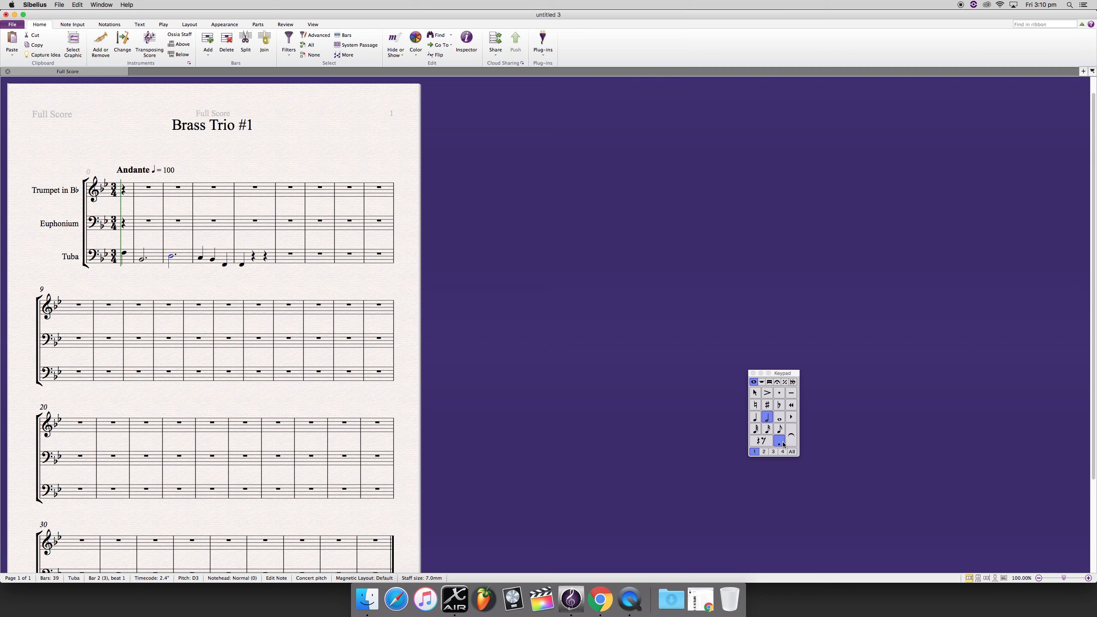
Replace the Tuba notes in bar 3 with a one-bar repeat sign.
key(Right)
click(786, 383)
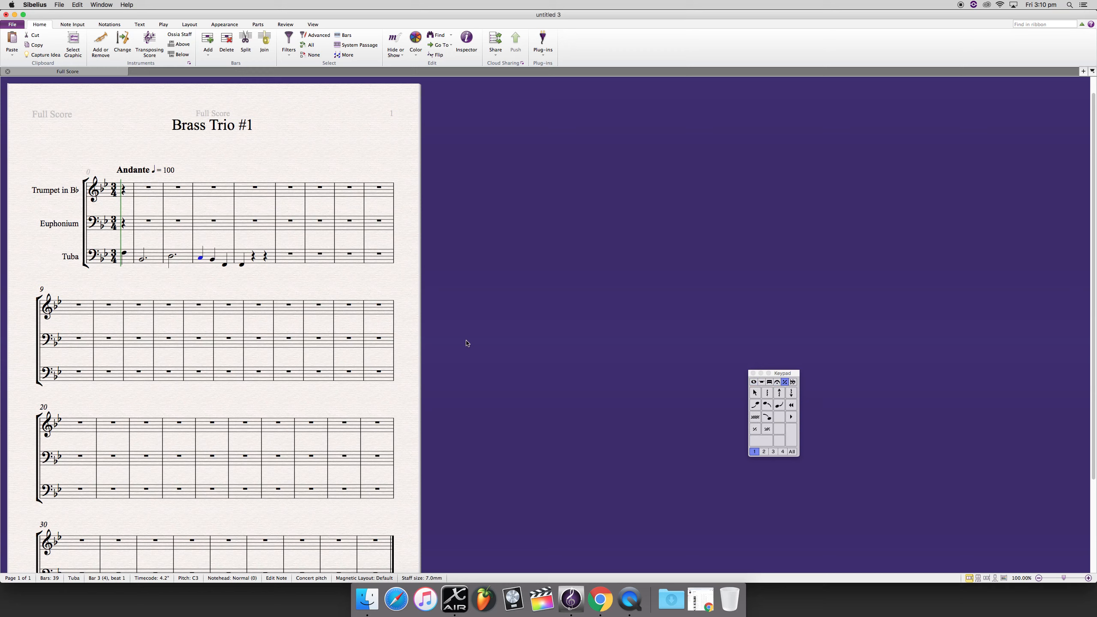
click(757, 431)
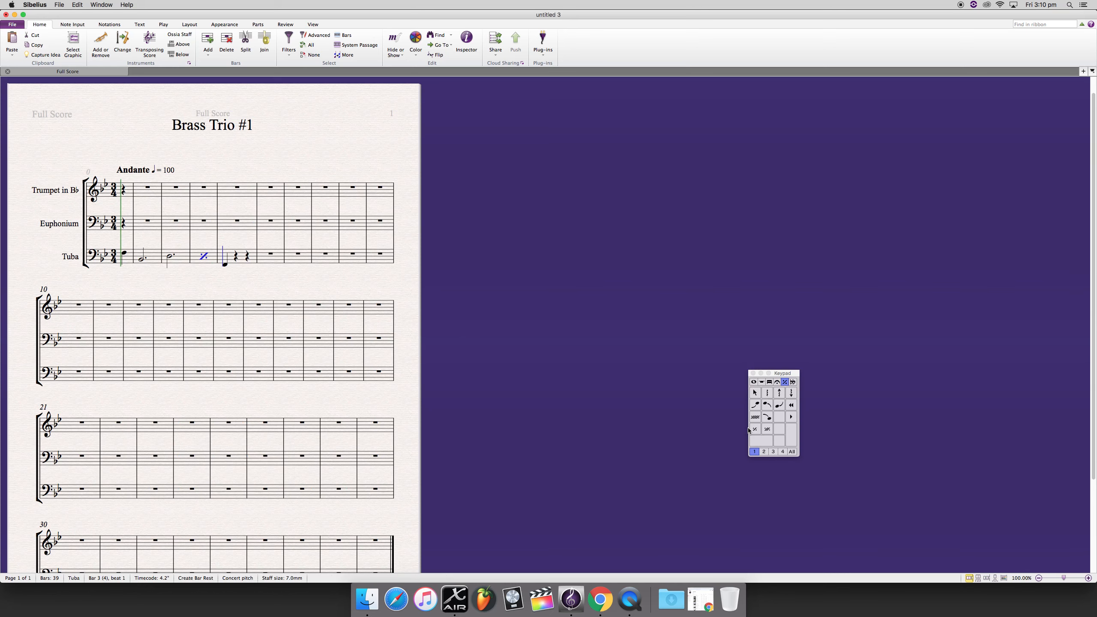
Change the Tuba's note in bar 4 to a dotted half-note Bb2.
key(Right)
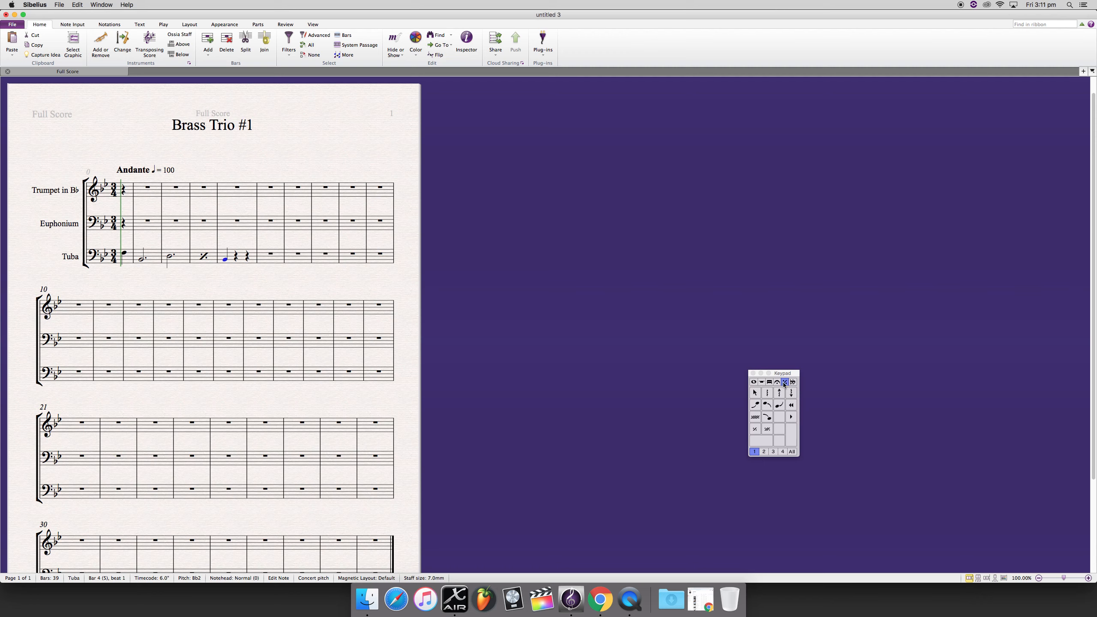
click(754, 382)
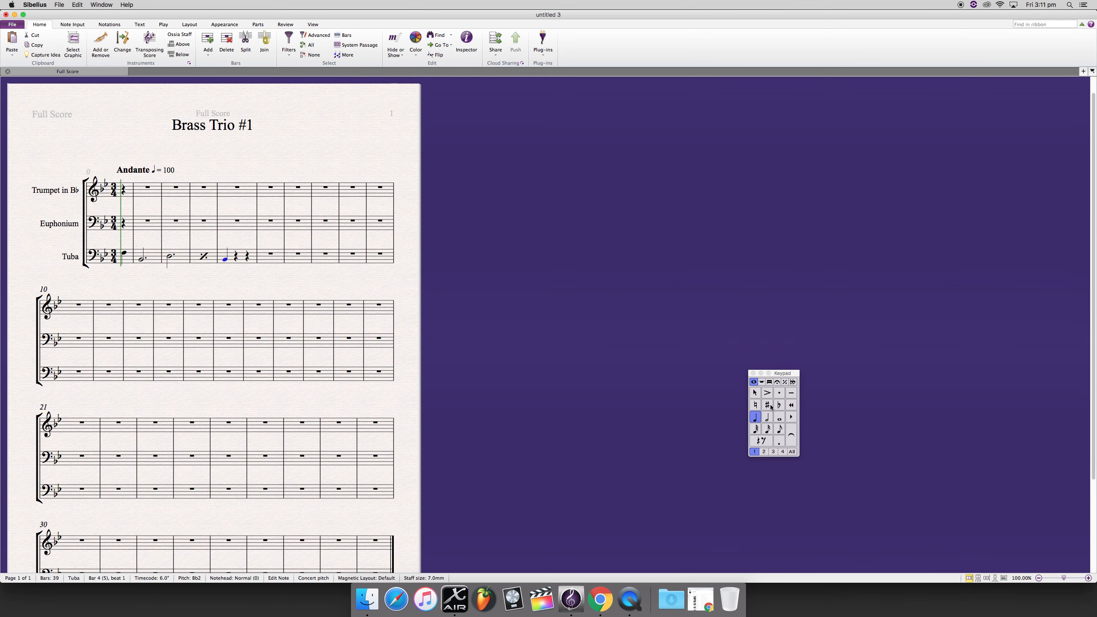
click(767, 417)
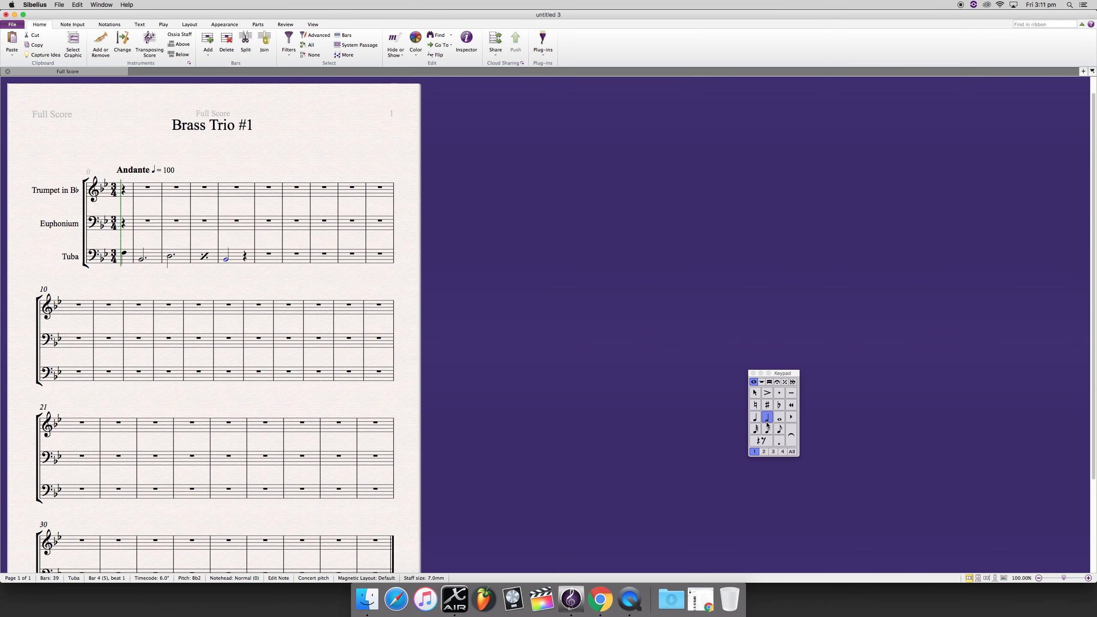
click(779, 441)
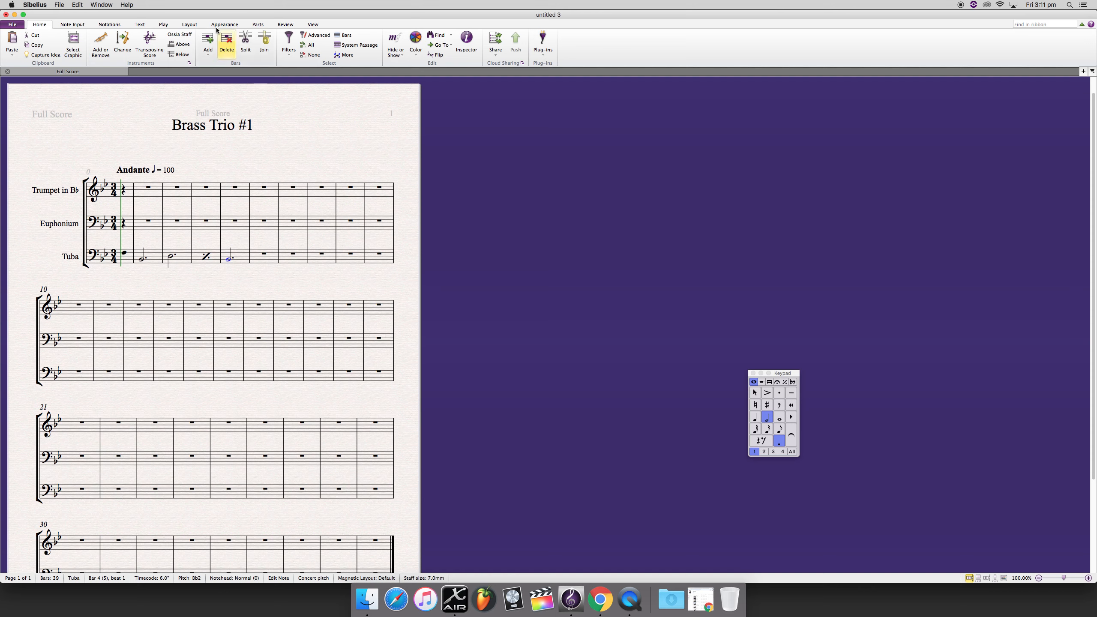
Show the Transport panel and place it in the empty area beside the score page.
click(323, 24)
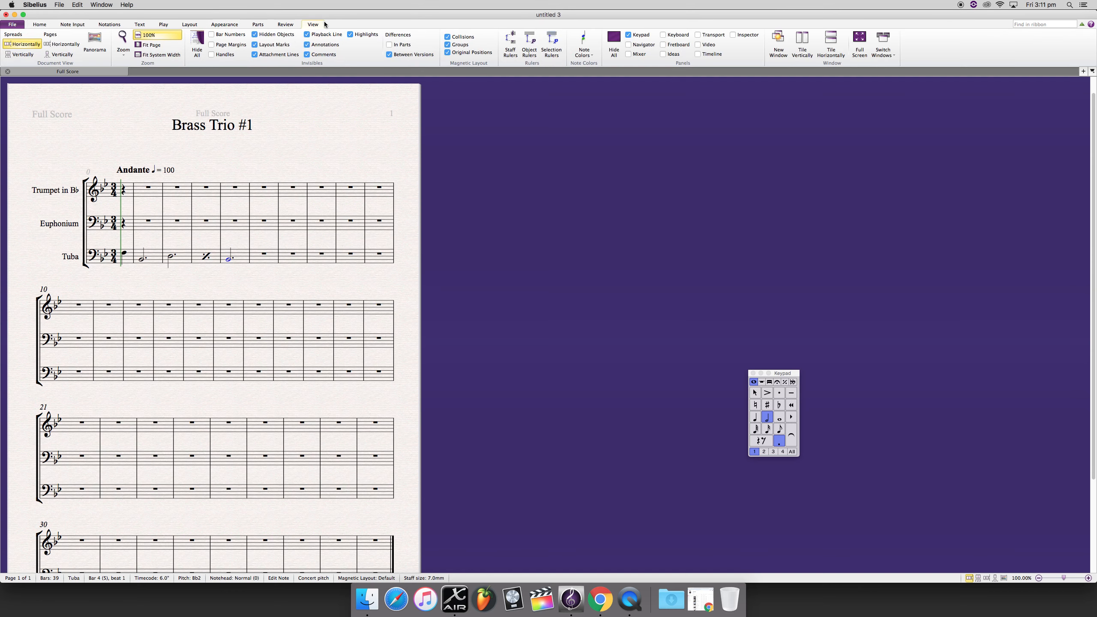
click(698, 35)
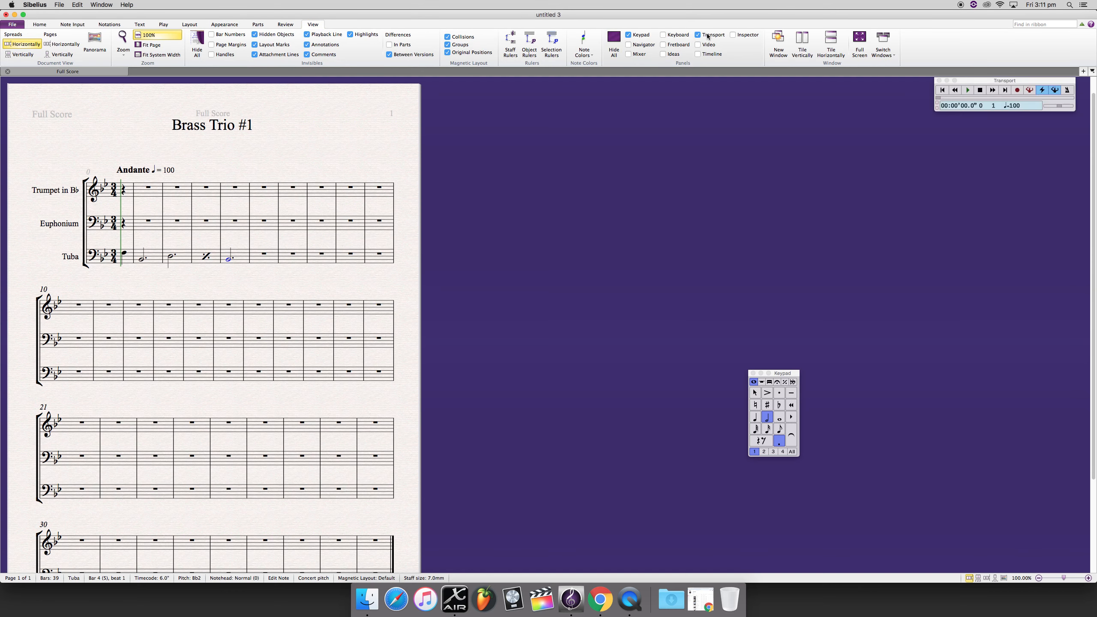
drag(975, 84, 698, 152)
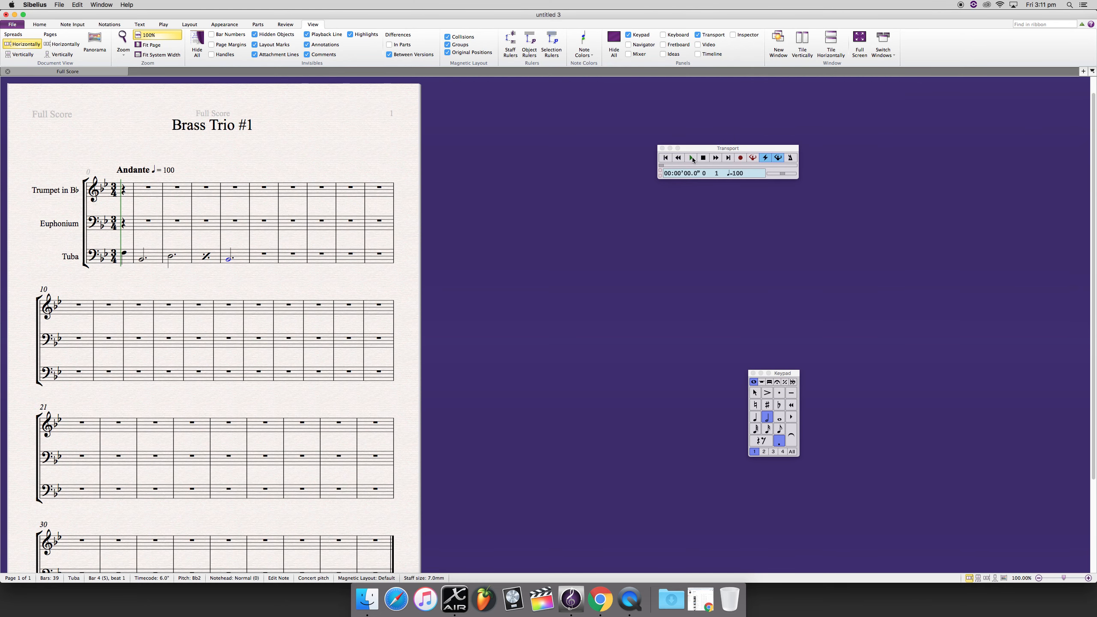
Play back the Tuba line and stop it, then move the Keypad and Transport panels clear of the score page.
click(691, 158)
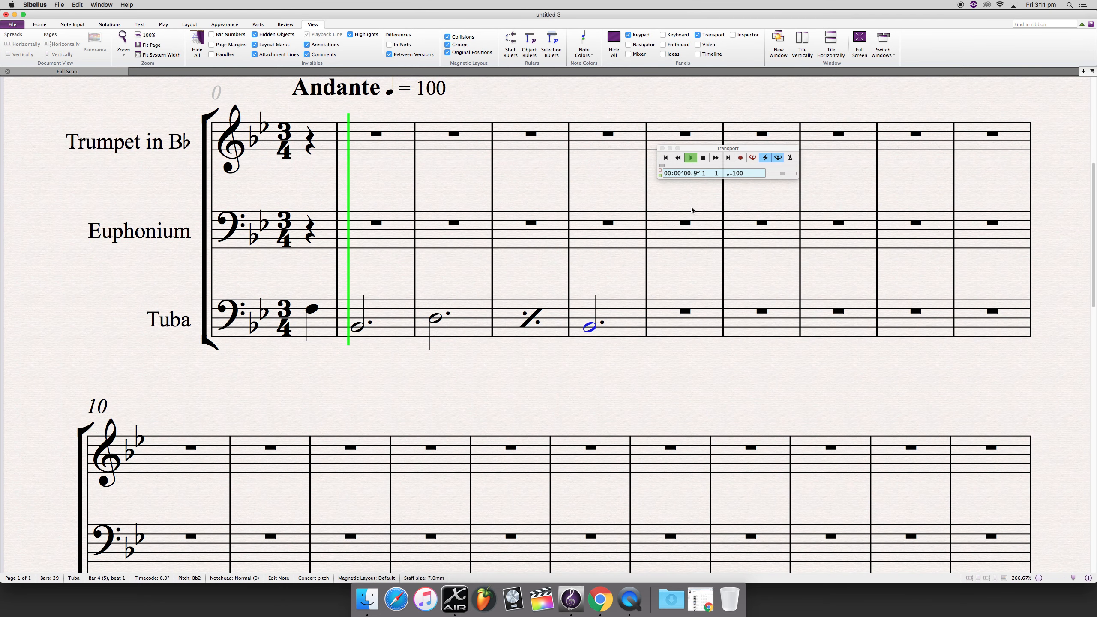
click(703, 159)
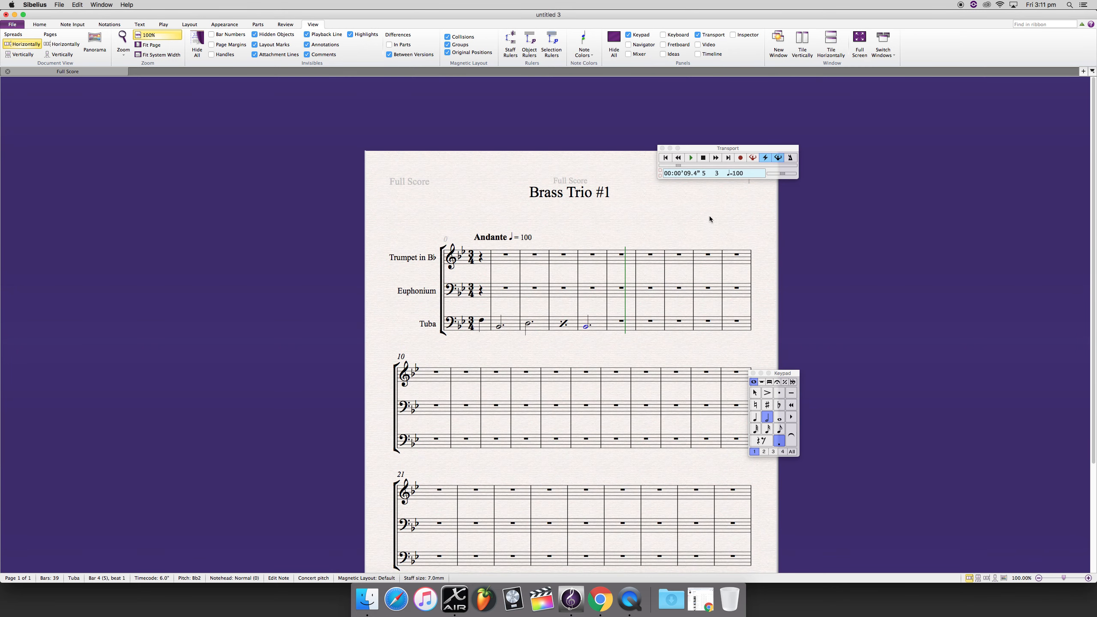
drag(792, 373, 906, 307)
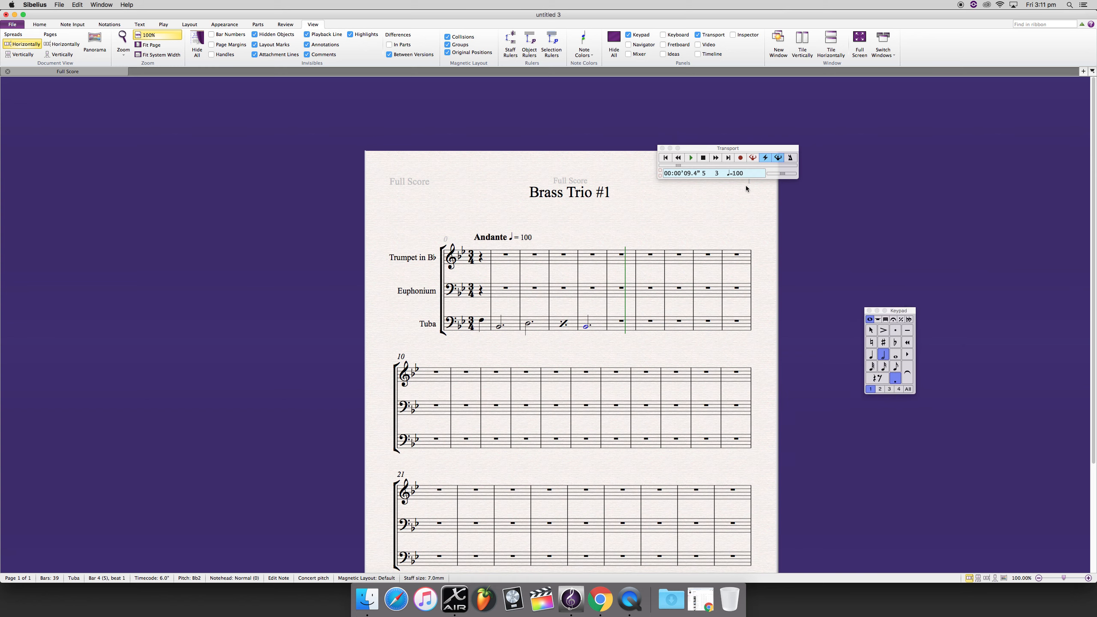
drag(762, 151, 1029, 121)
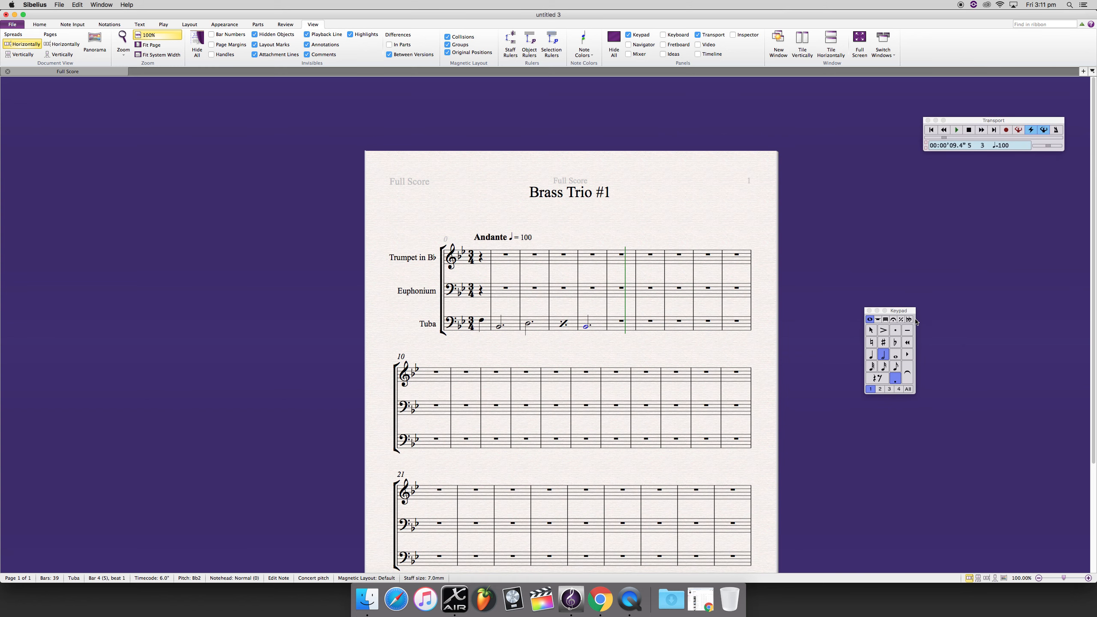
Copy the Tuba passage from the pick-up through bar 4 onto the Euphonium staff, starting at its pick-up rest.
click(486, 296)
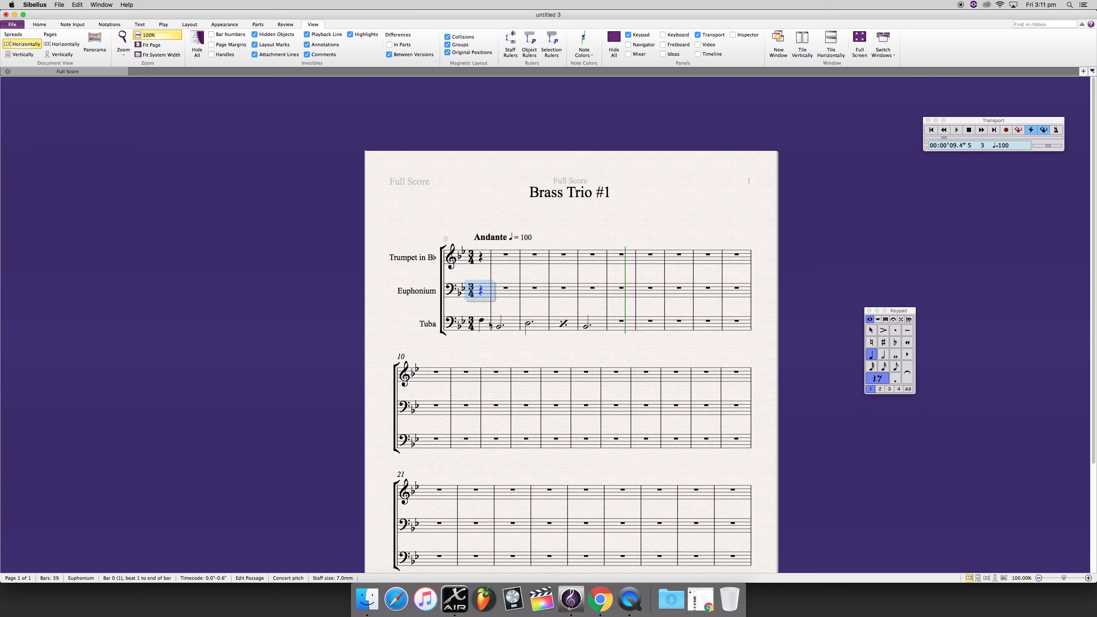
click(488, 328)
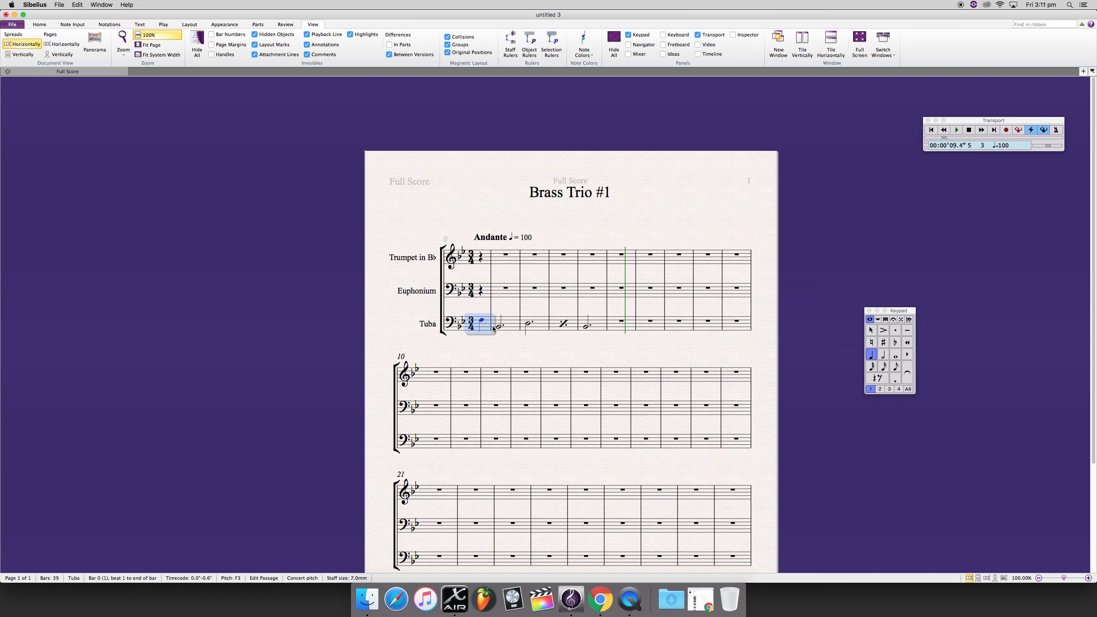
shift+click(599, 327)
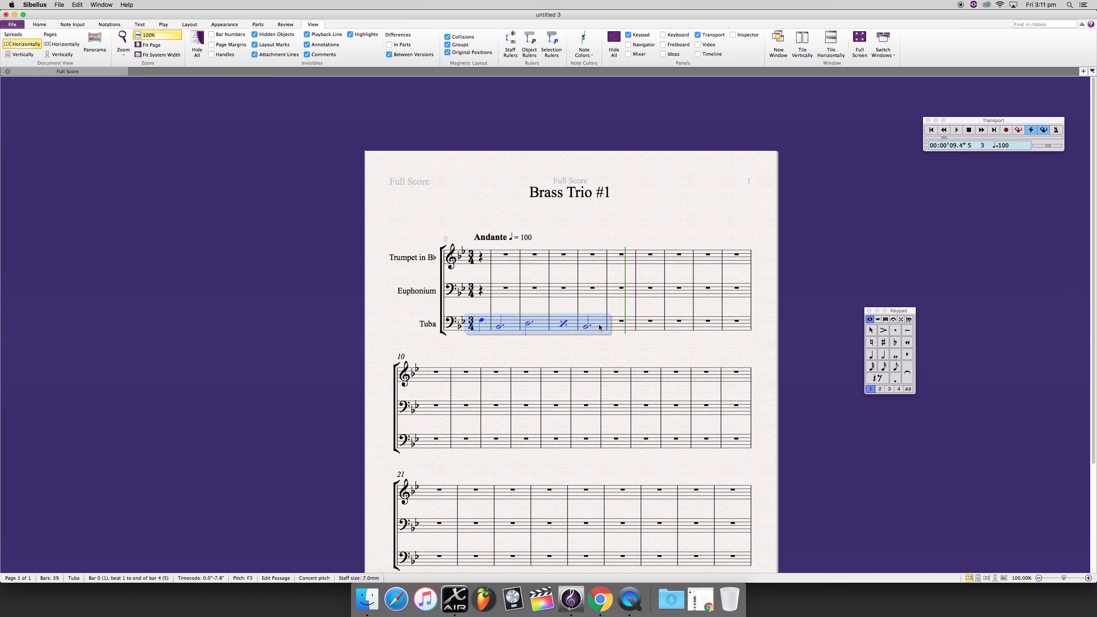
click(482, 294)
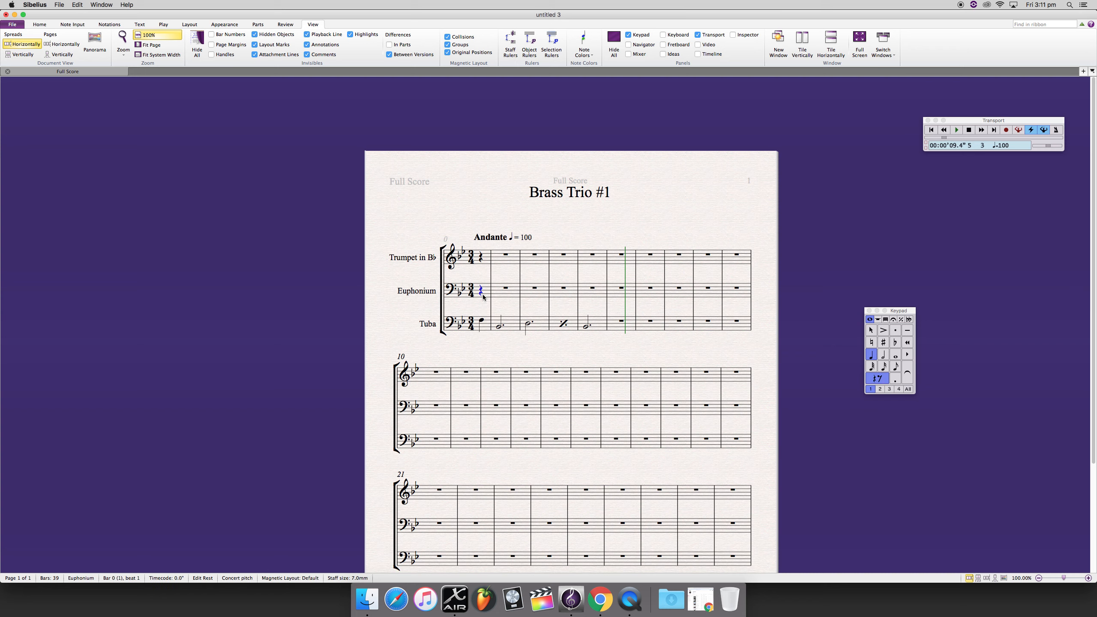
key(super+v)
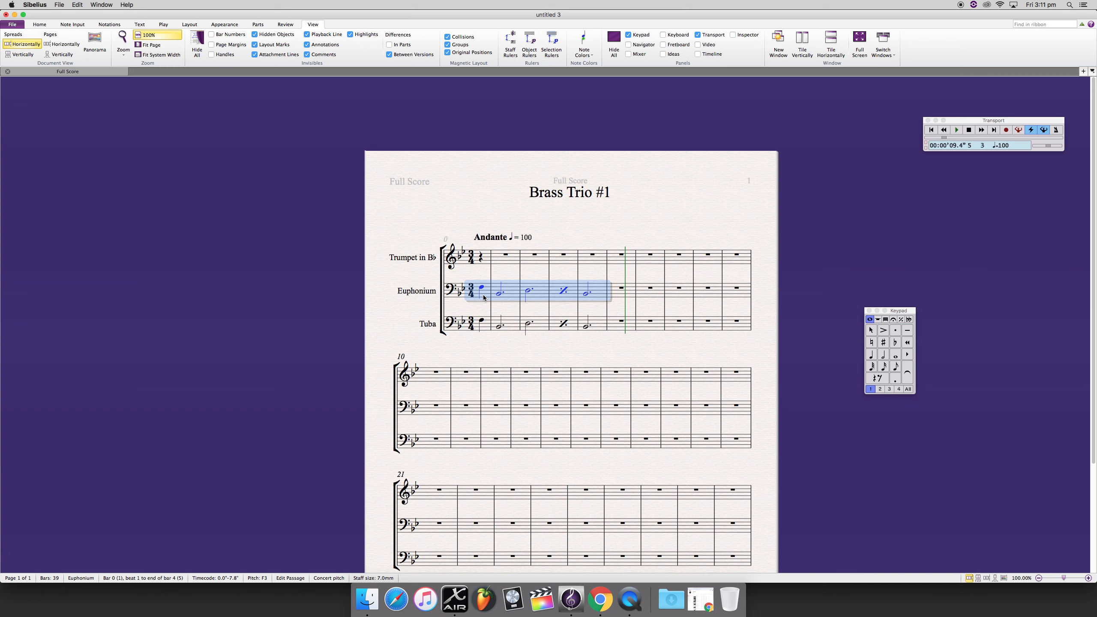
Raise the Euphonium's bar 1 note by an octave to Bb3.
click(482, 289)
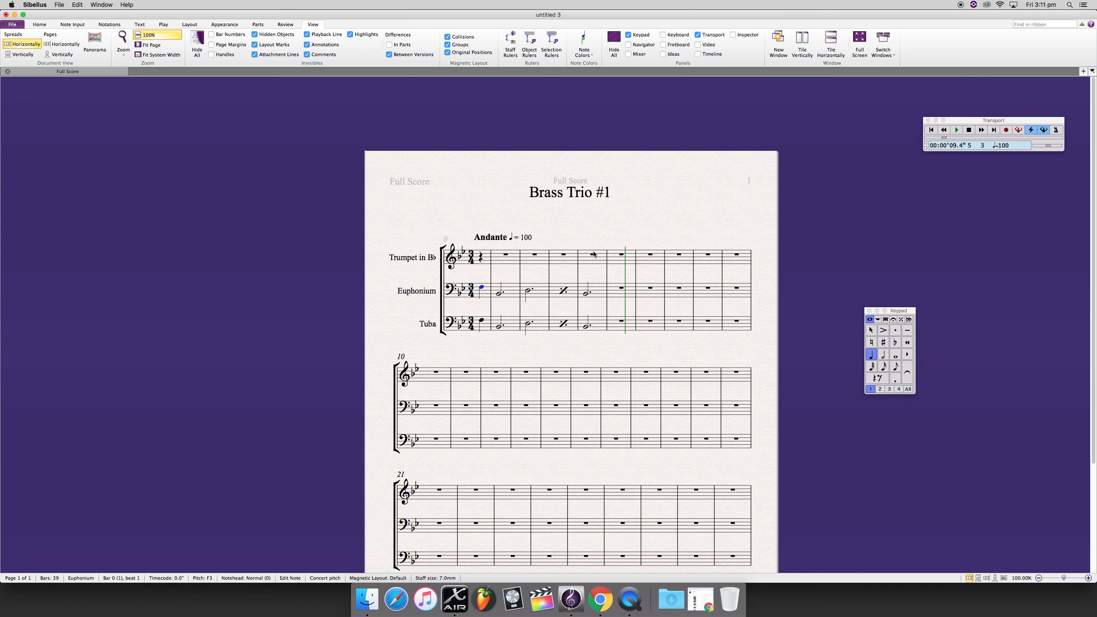
key(Right)
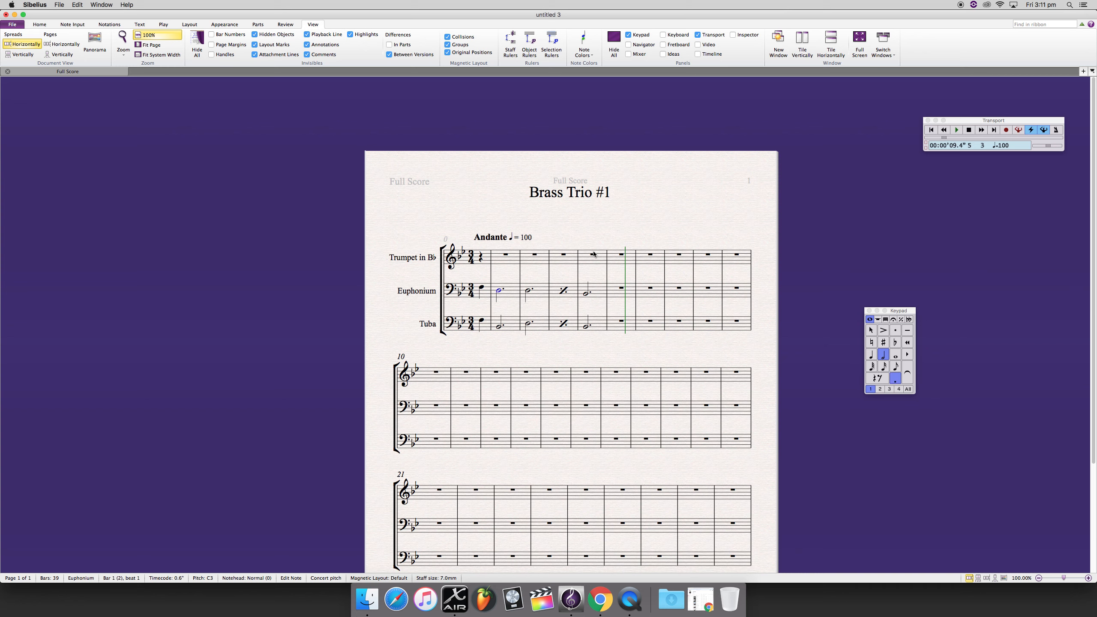
key(ctrl+Up)
key(Right)
key(Right)
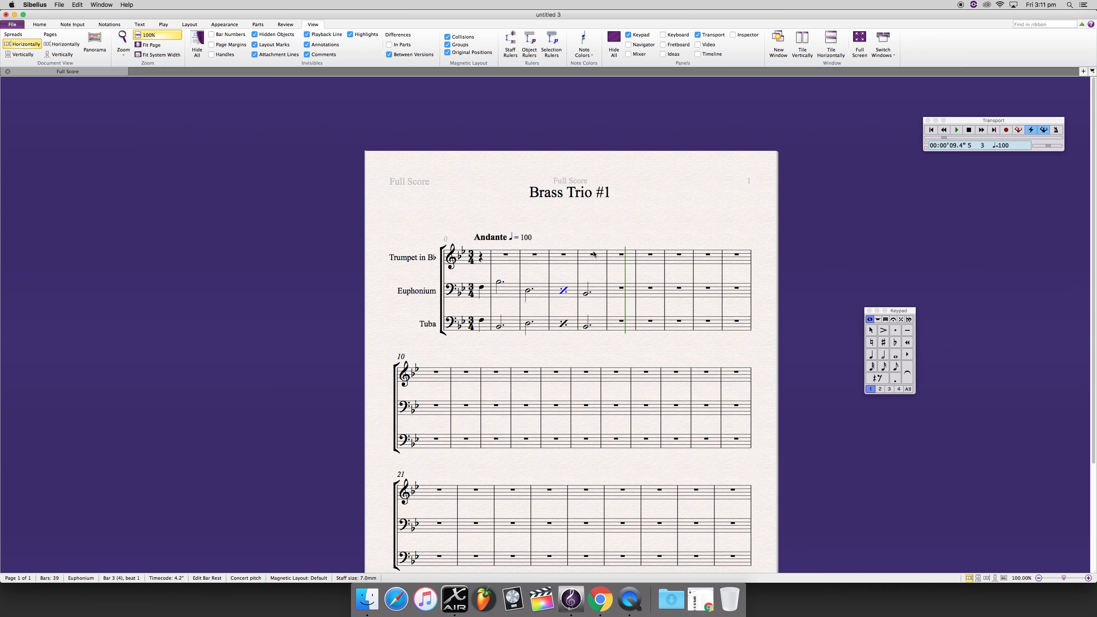
Raise the Euphonium's bar 2 dotted half note to A3.
key(Left)
key(Up)
key(Up)
key(Up)
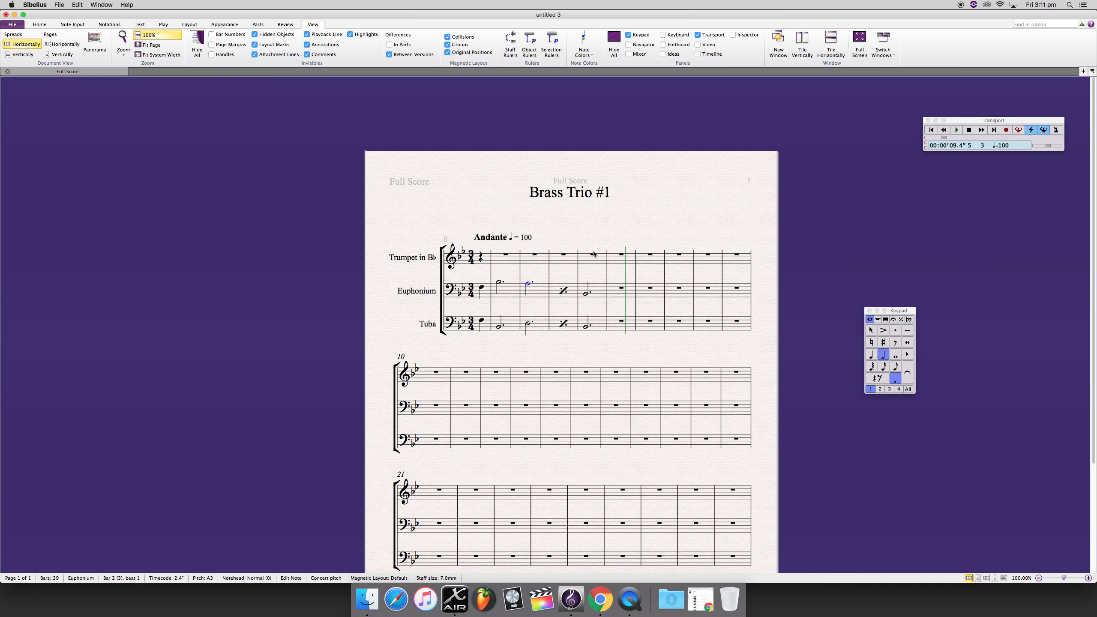
Raise the Euphonium's bar 4 dotted half note to F3.
key(Right)
key(Right)
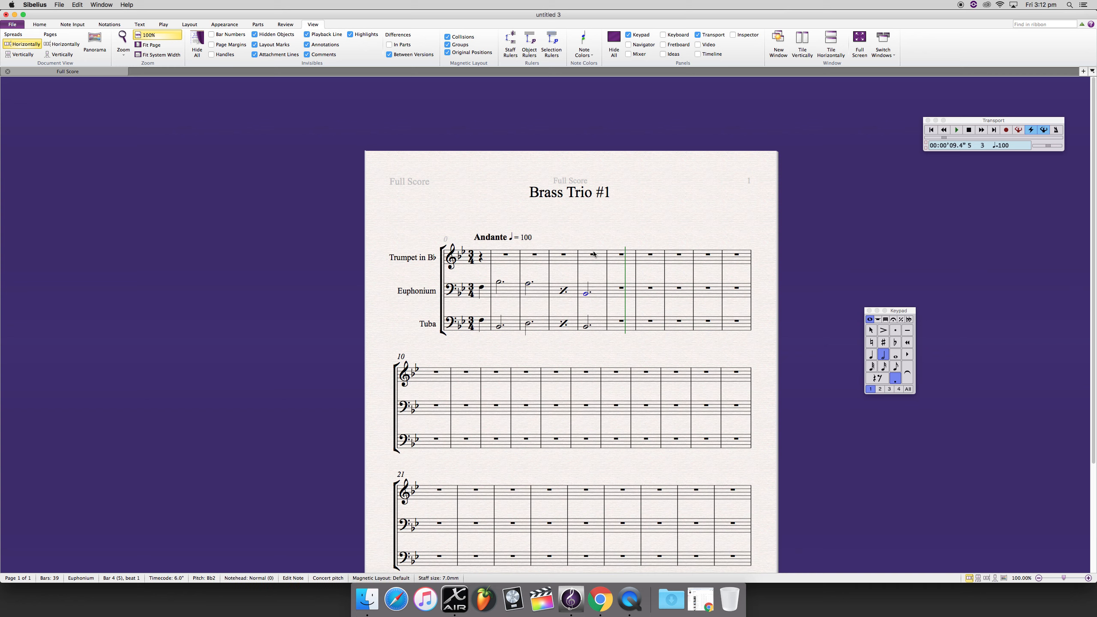
key(Up)
key(Up)
key(Up)
key(Up)
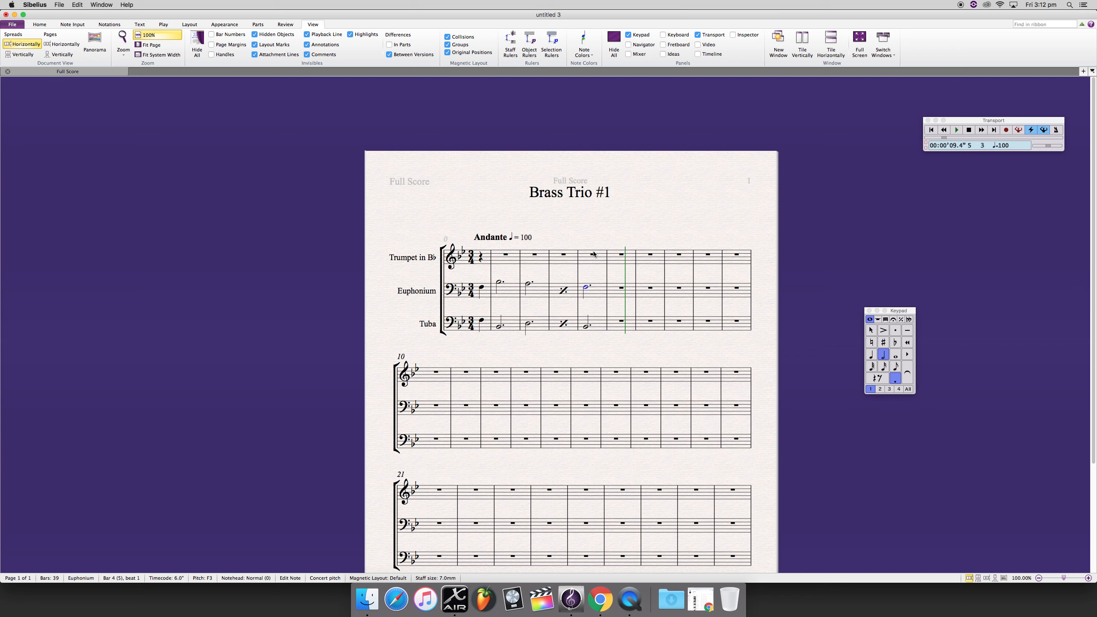
key(Left)
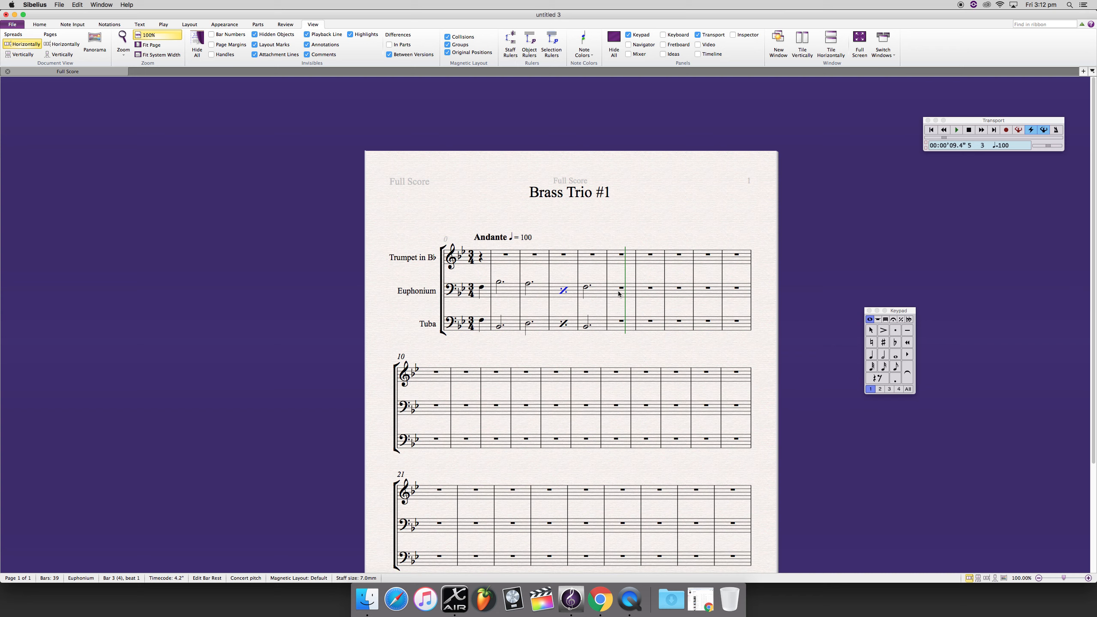
Play back the Euphonium and Tuba parts together and stop after bar 4.
click(969, 130)
click(956, 130)
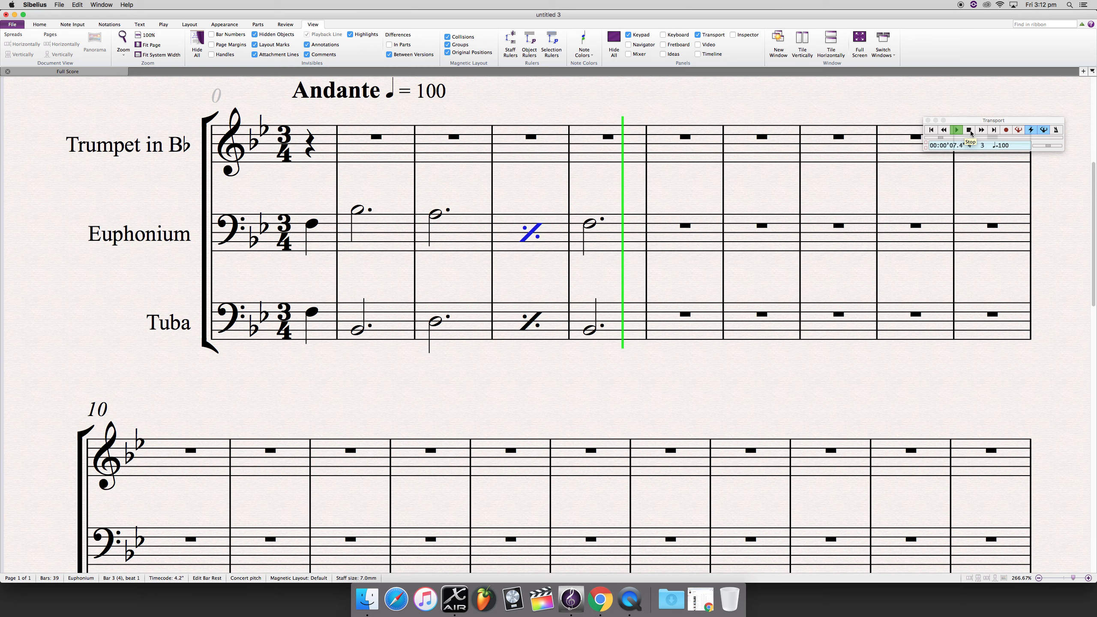
click(970, 131)
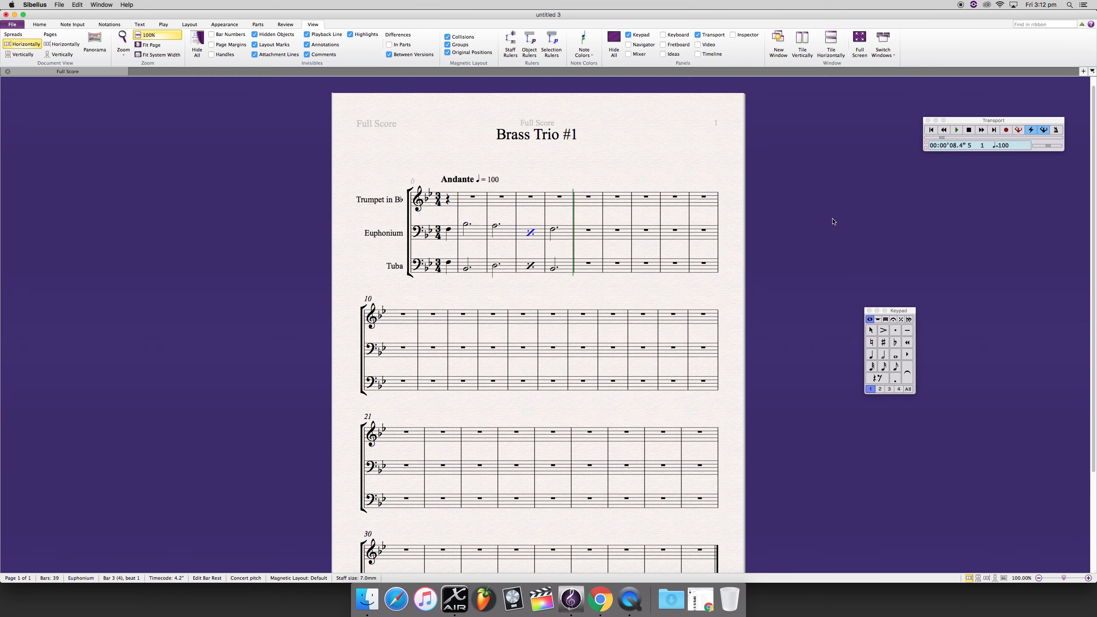
Paste the copied Tuba passage onto the Trumpet staff at its pick-up rest and raise it so the pick-up note is Bb4.
click(450, 205)
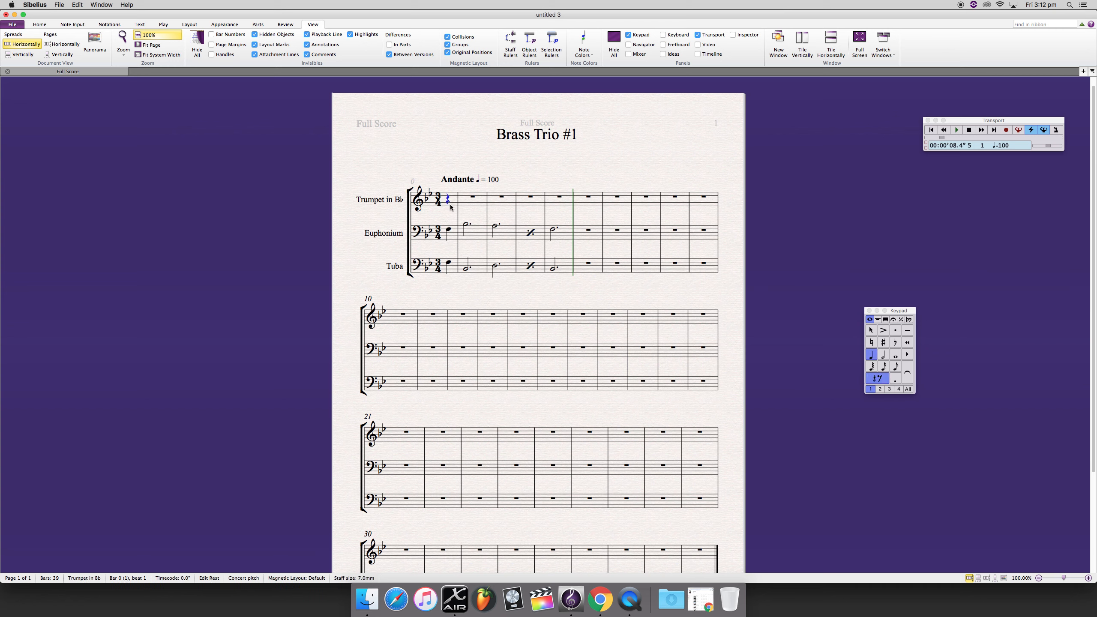
key(super+v)
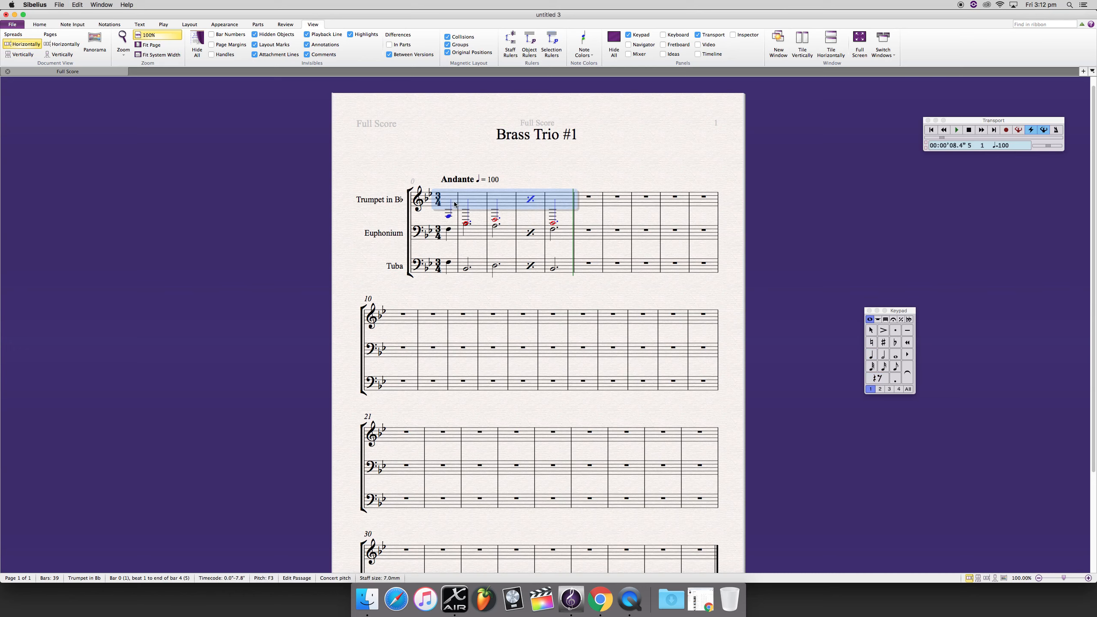
key(super+Up)
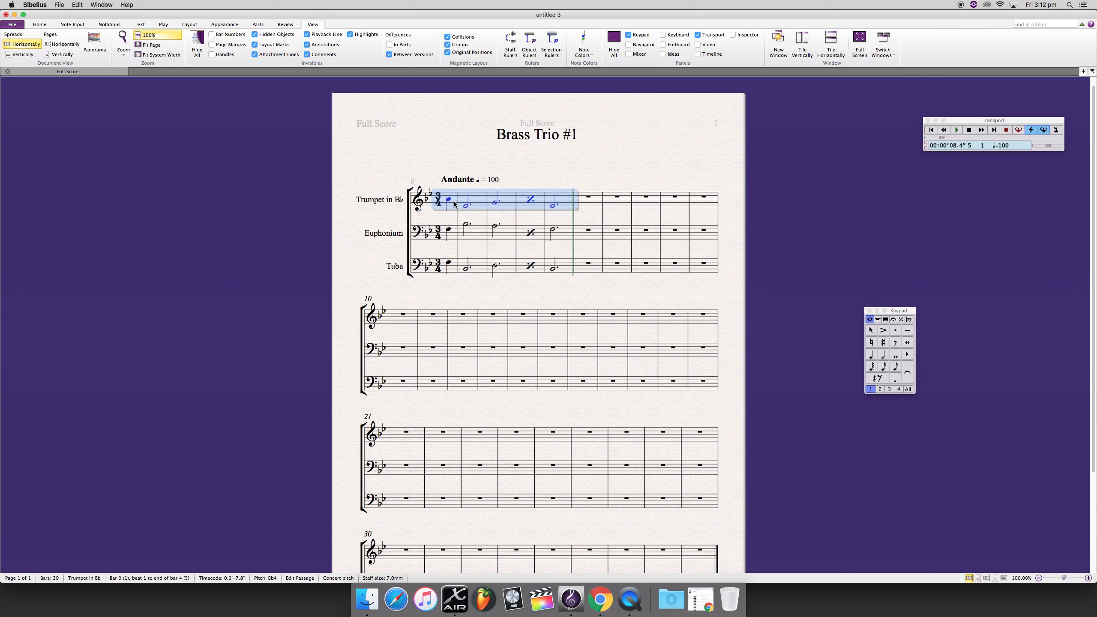
click(566, 171)
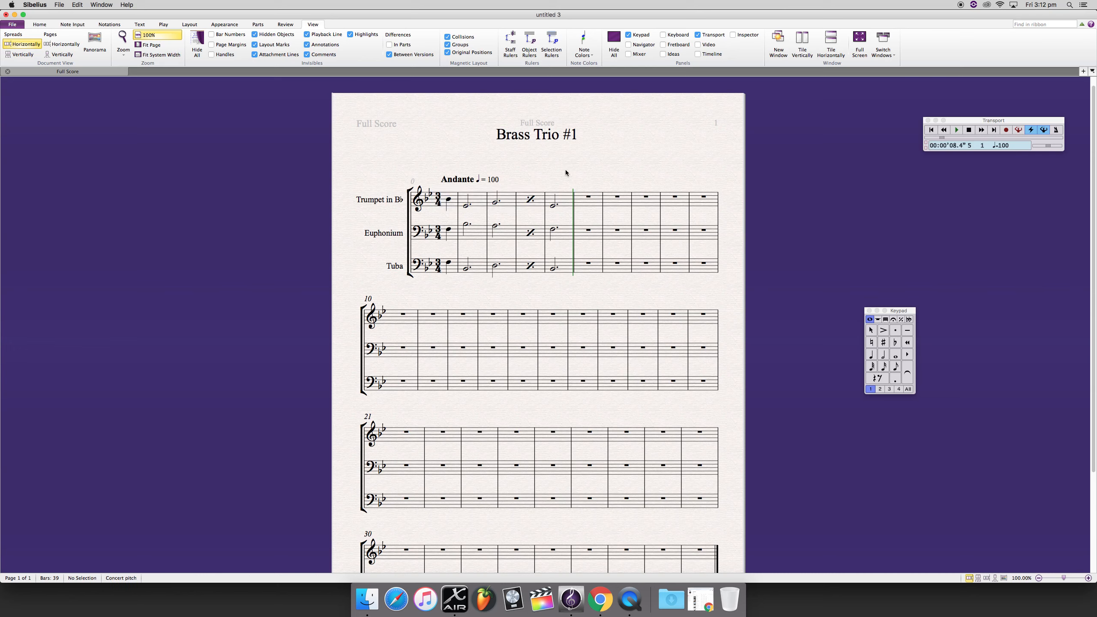
Change the Trumpet's bar 1 note to a quarter-note Bb4.
click(450, 199)
key(Right)
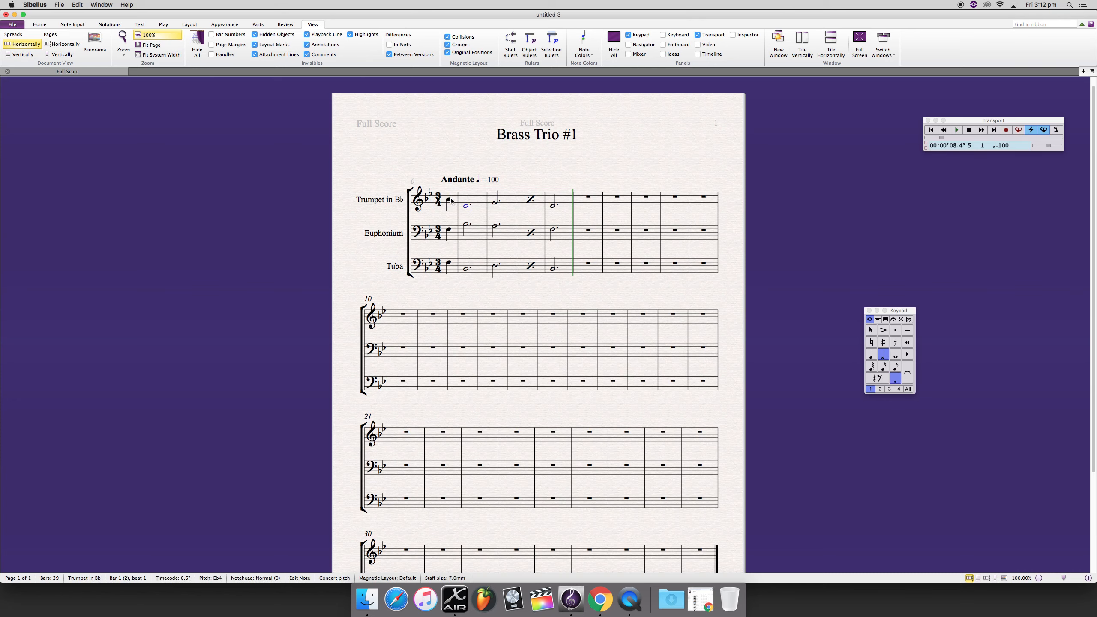
key(Up)
key(Up)
key(Up)
key(Up)
click(872, 356)
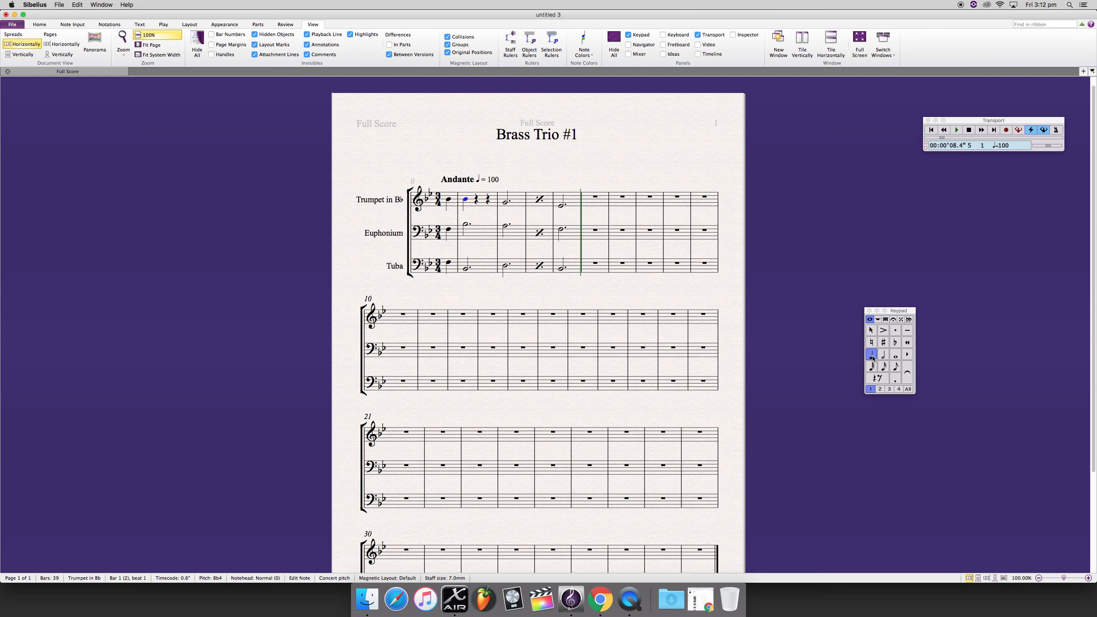
Complete the Trumpet's bar 1 with quarter notes C5 and D5, keeping its first note at Bb4.
key(super+Down)
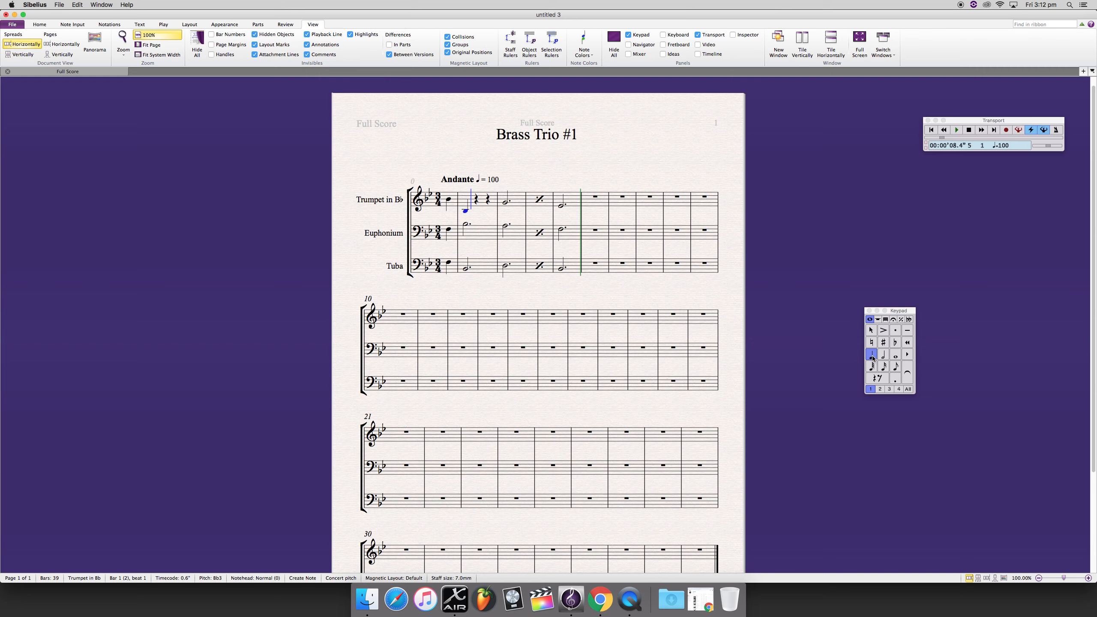
key(Left)
key(super+Up)
key(c)
key(d)
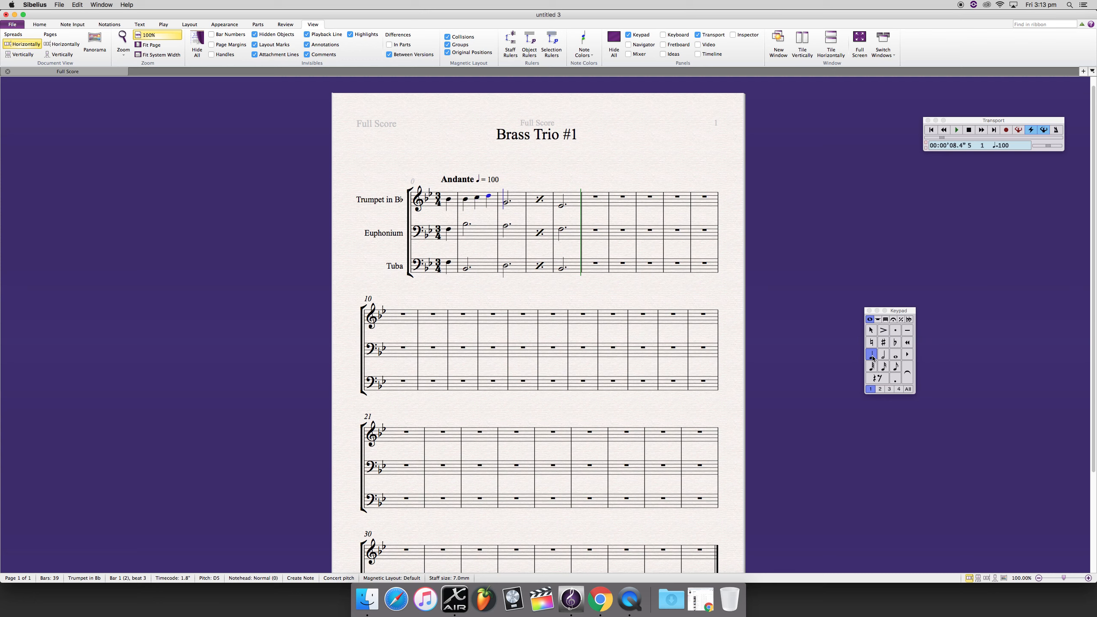
Fill the Trumpet's bar 2 with quarter notes D5, Eb5 and F5.
key(d)
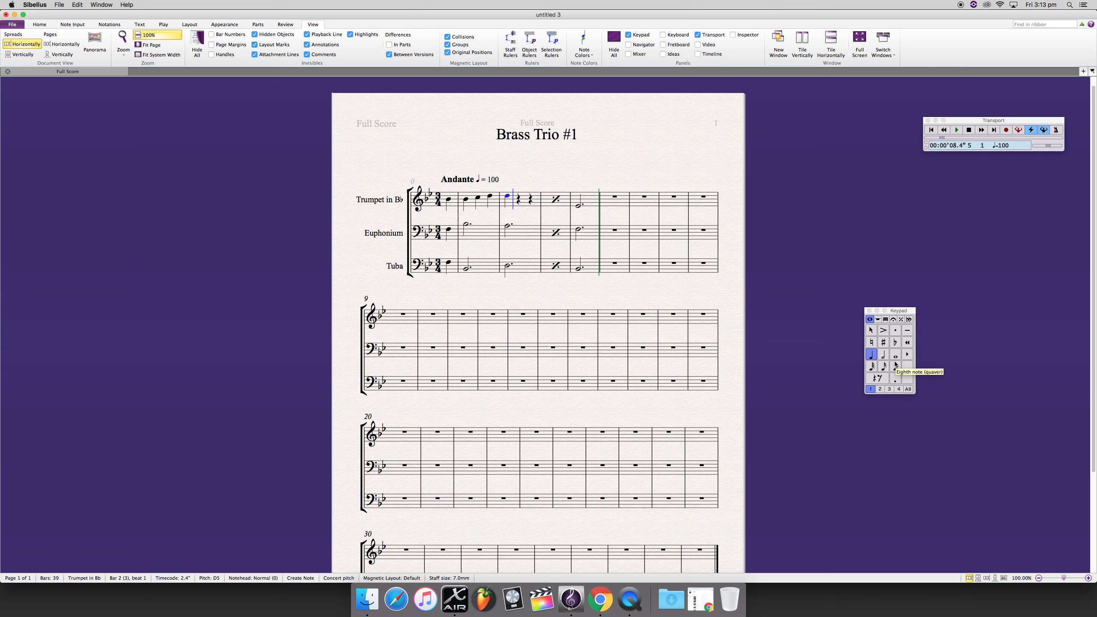
key(e)
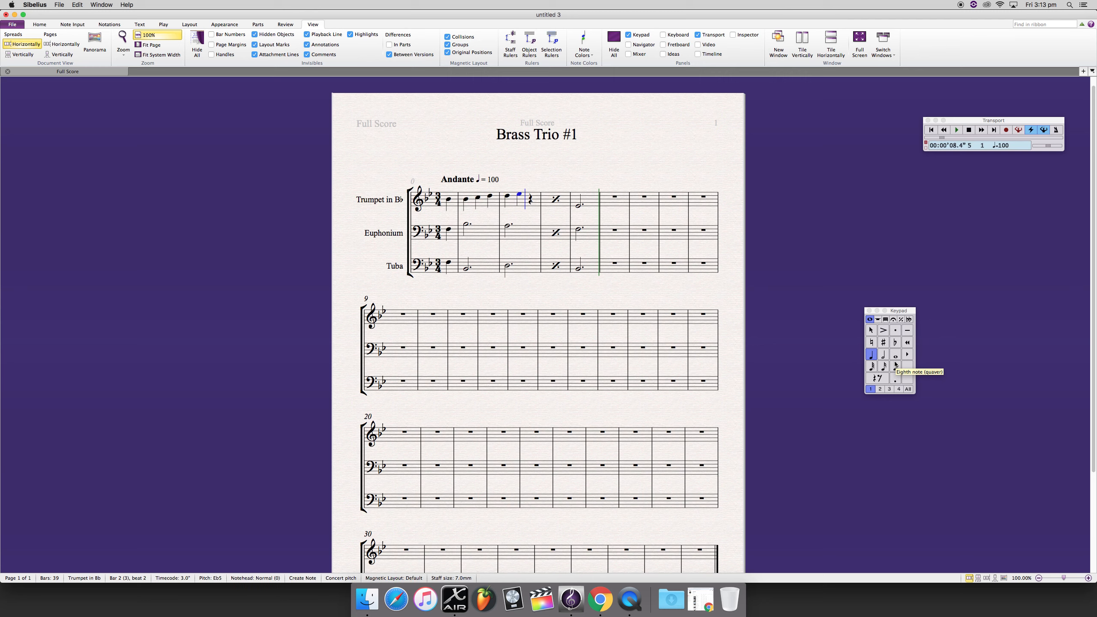
key(f)
Enter F5 in the Trumpet's bar 3 and make it a dotted half note.
key(f)
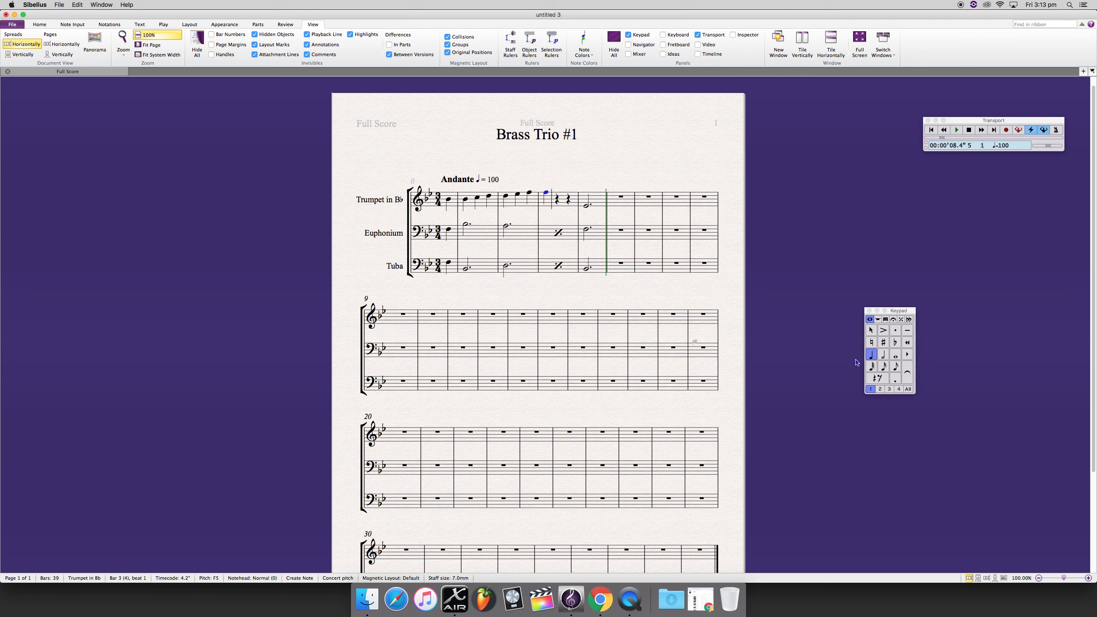
key(Escape)
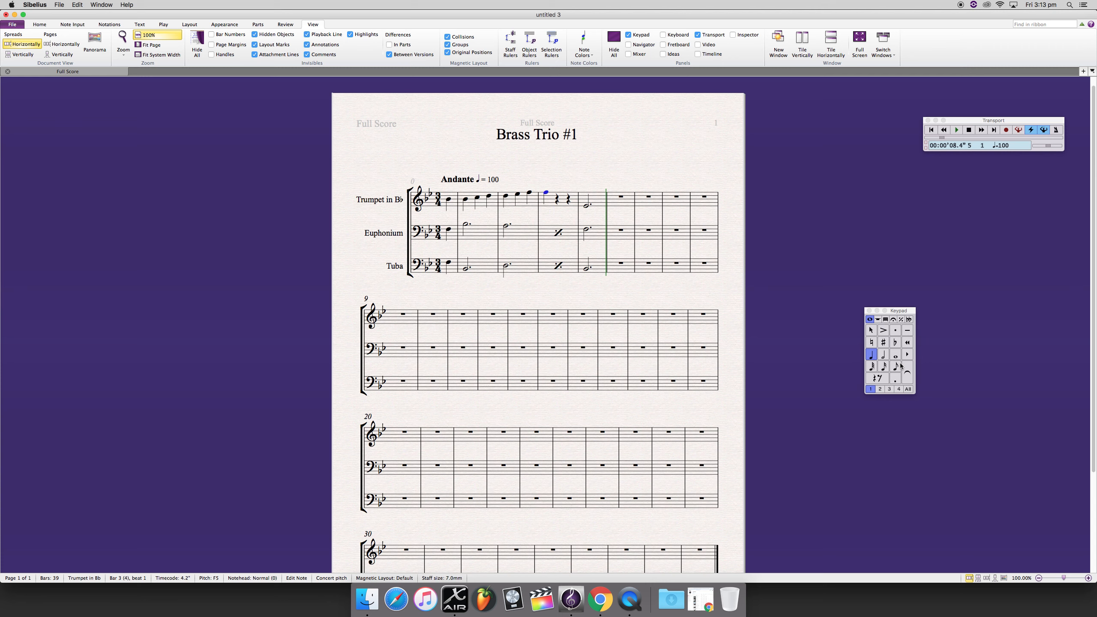
click(883, 354)
click(896, 379)
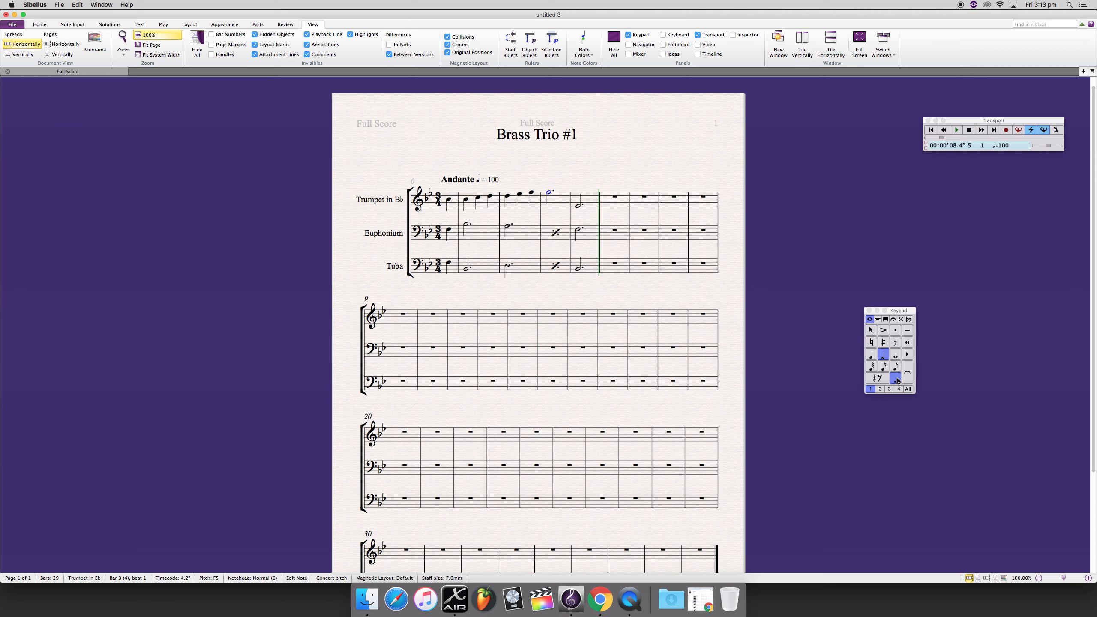
Raise the Trumpet's bar 4 dotted half note to D5.
key(Right)
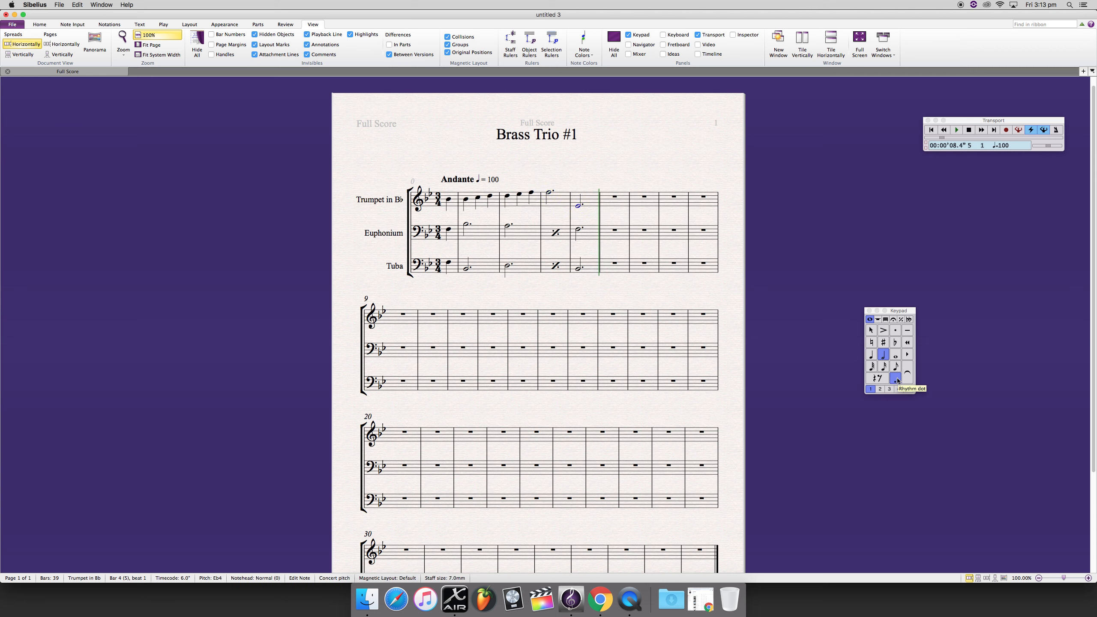
key(Up)
key(Up)
key(Up)
key(Up)
key(Up)
key(Up)
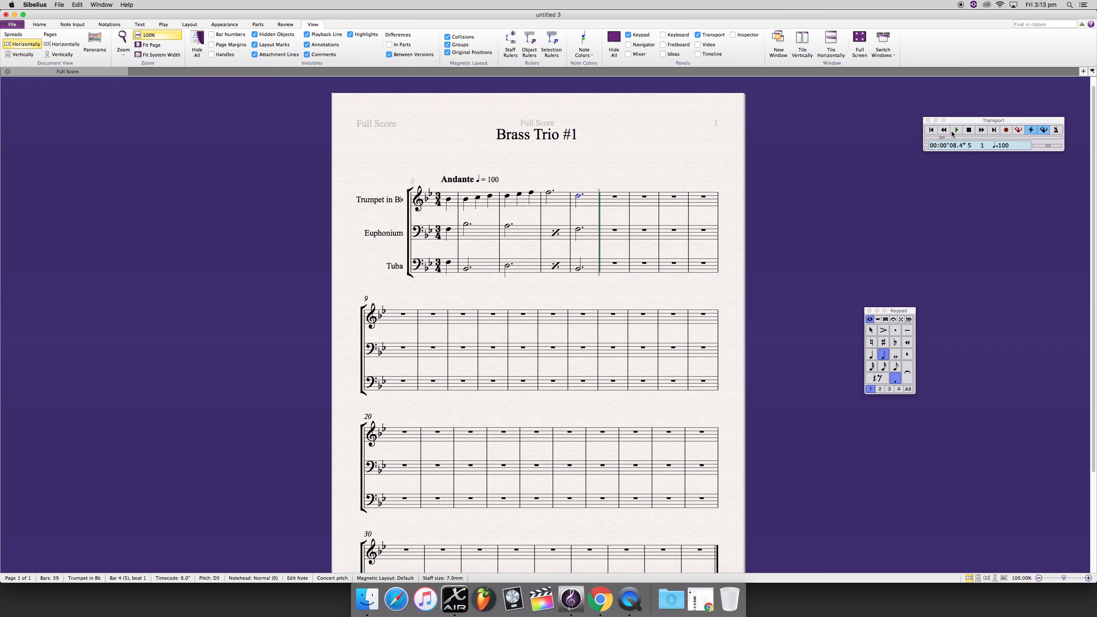
Play back all three parts from the start of the score, stop after the entered bars and restore the 100% page view.
click(931, 130)
click(956, 130)
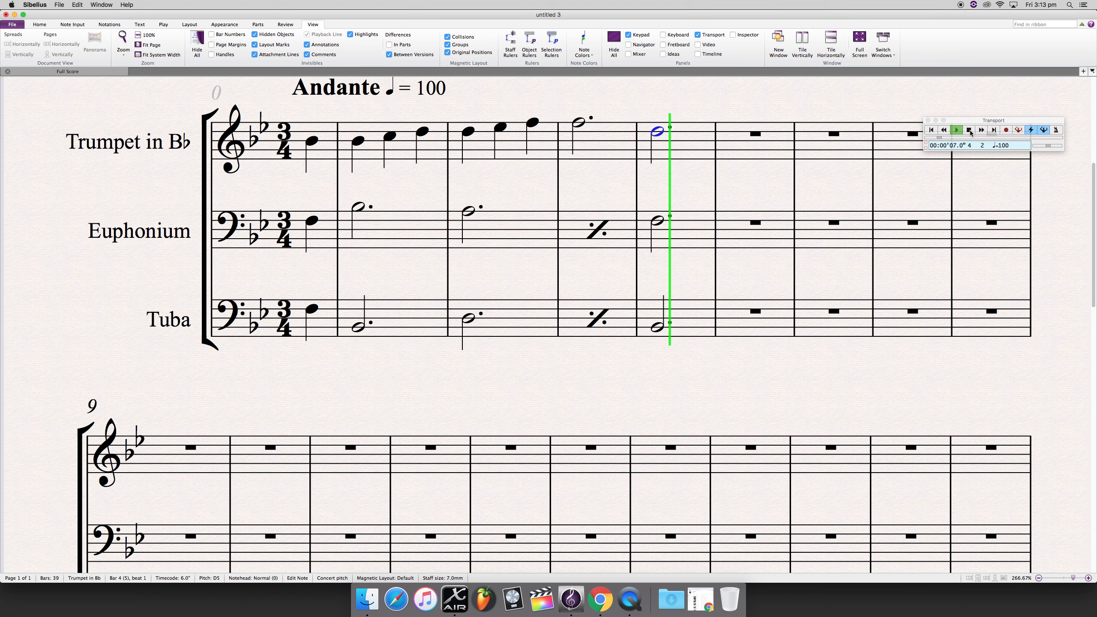
click(968, 132)
key(super+1)
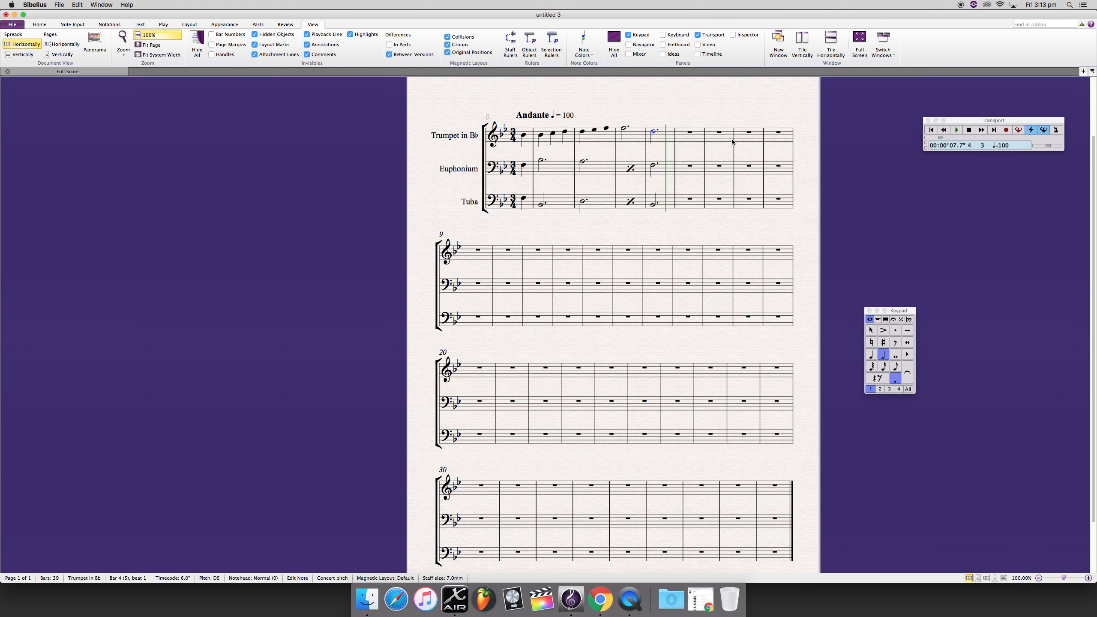
scroll(626, 216, down, 3)
scroll(599, 255, up, 5)
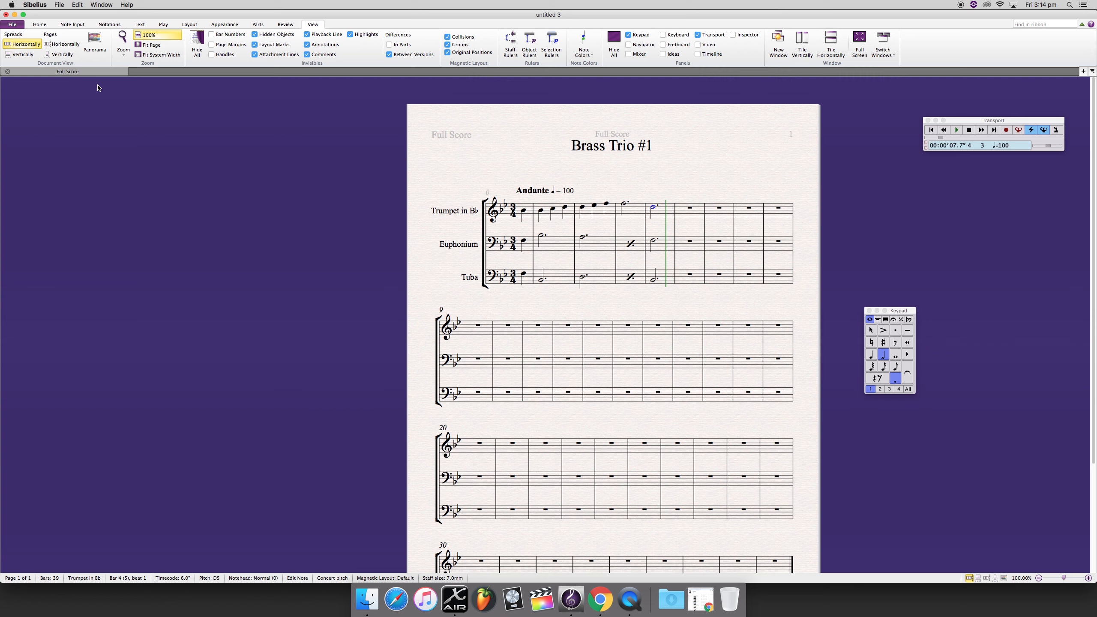
click(40, 26)
click(70, 25)
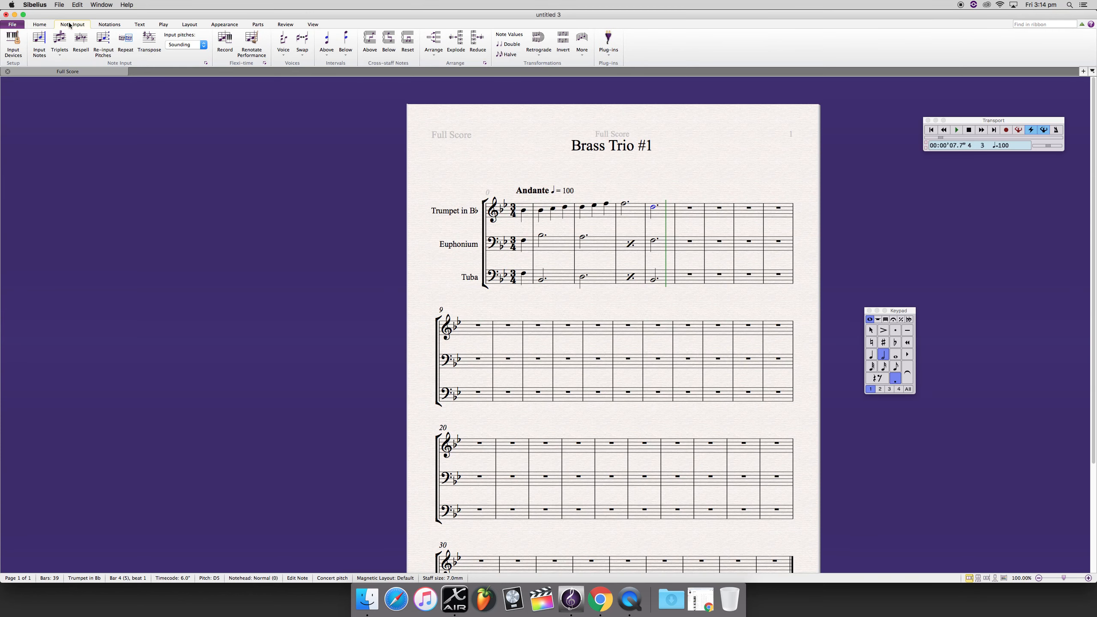
click(46, 25)
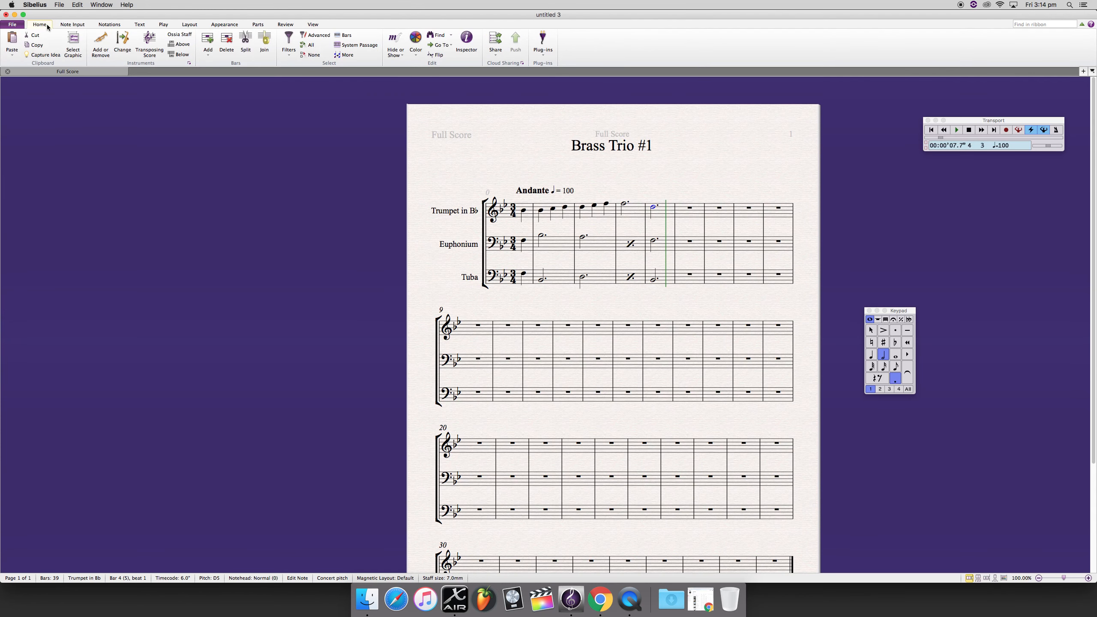